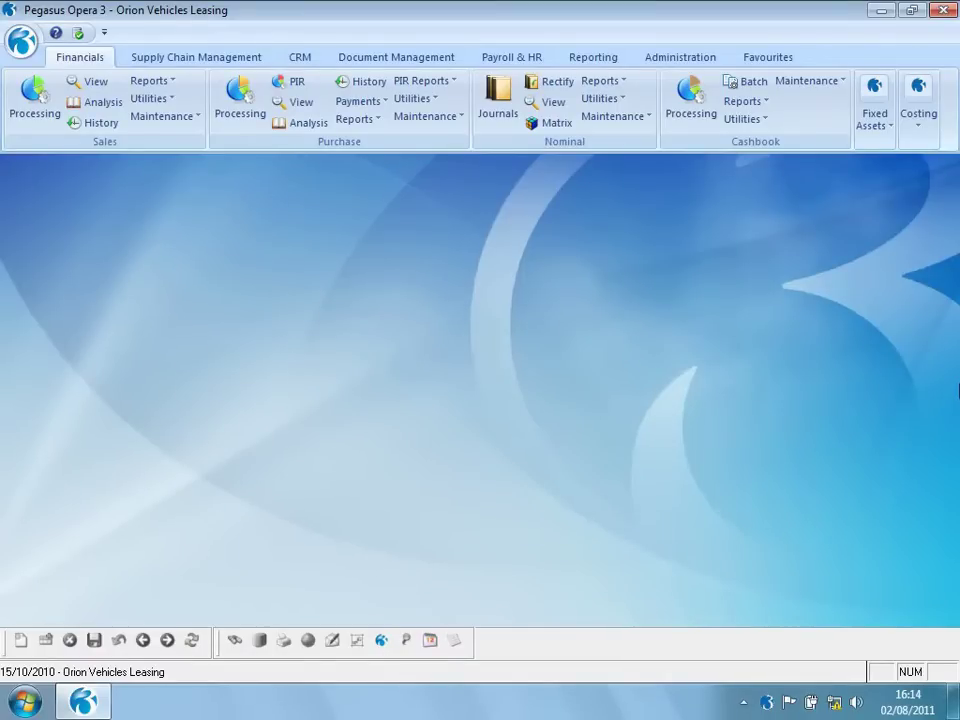
Step: Open the company profile for Orion Vehicles Leasing and view its Options settings
{"action": "left_click", "coordinate": [690, 58]}
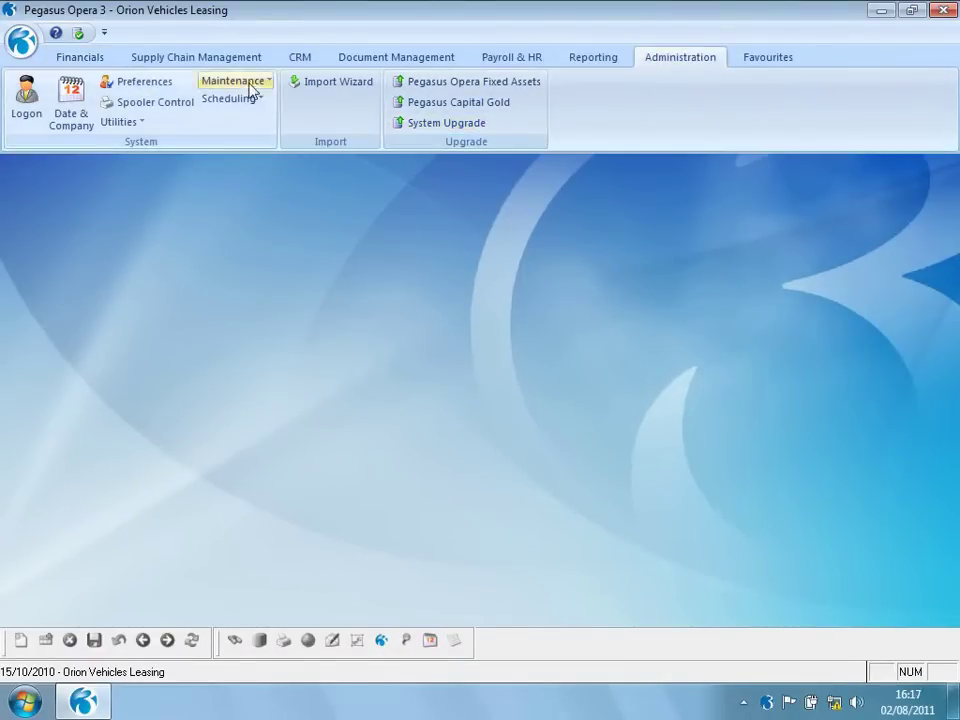
{"action": "left_click", "coordinate": [250, 86]}
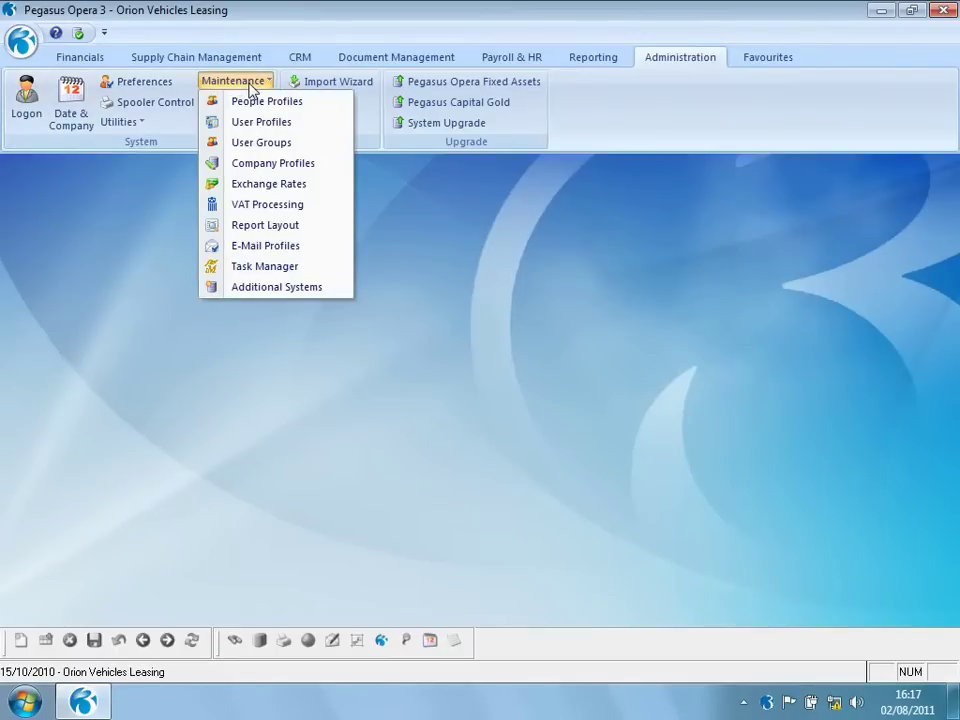
{"action": "left_click", "coordinate": [246, 164]}
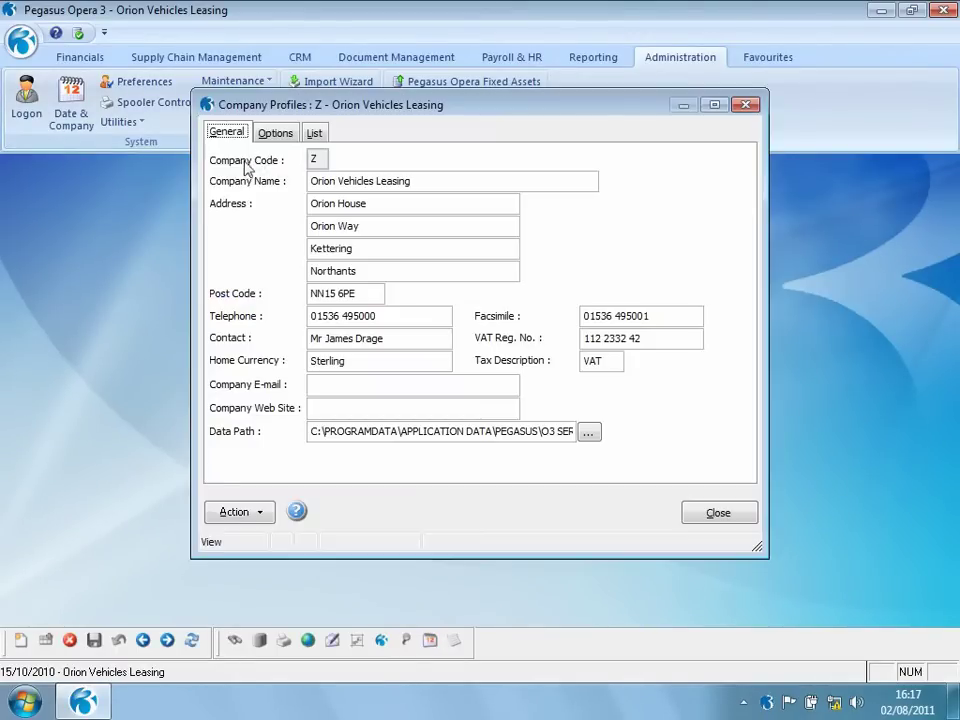
{"action": "left_click", "coordinate": [268, 136]}
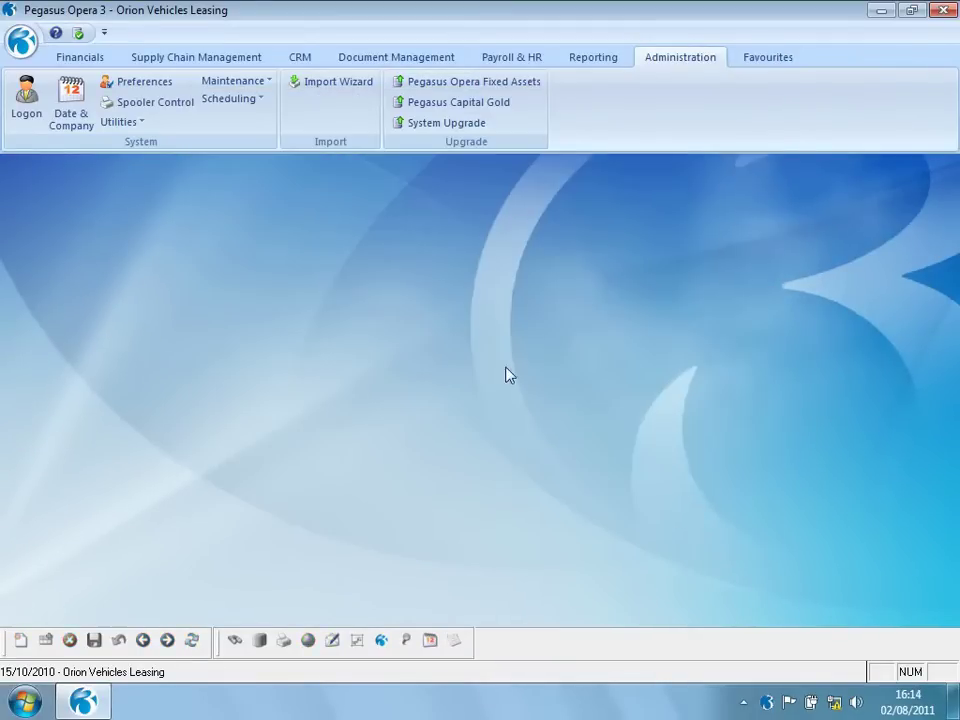
Step: Open the Nominal ledger's Financial Calendar and review the 2010 period statuses and the available financial years
{"action": "left_click", "coordinate": [92, 62]}
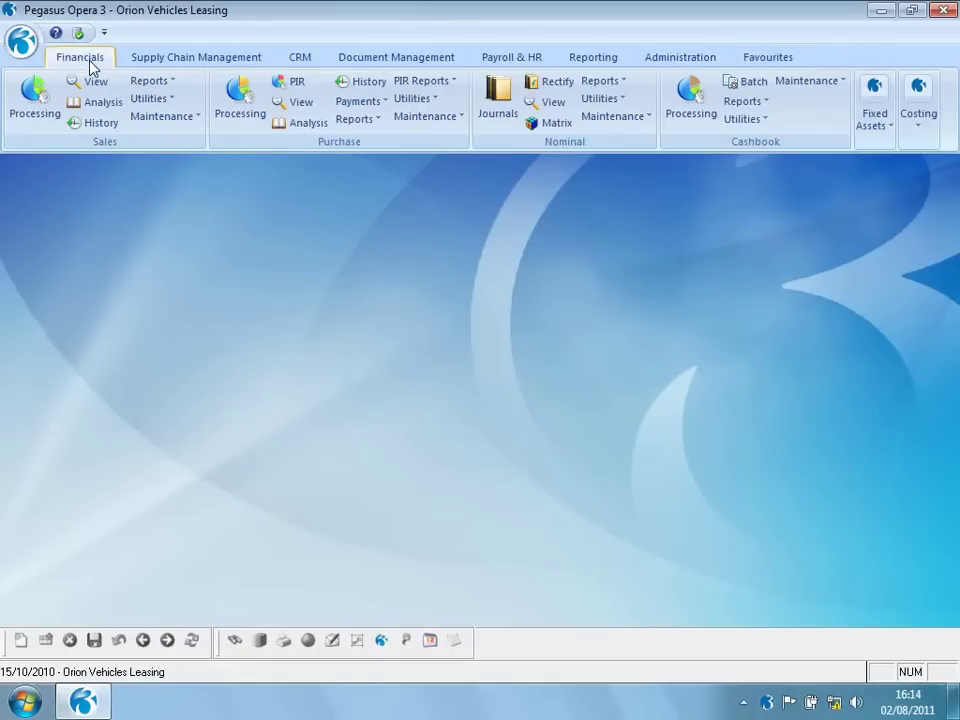
{"action": "left_click", "coordinate": [610, 101]}
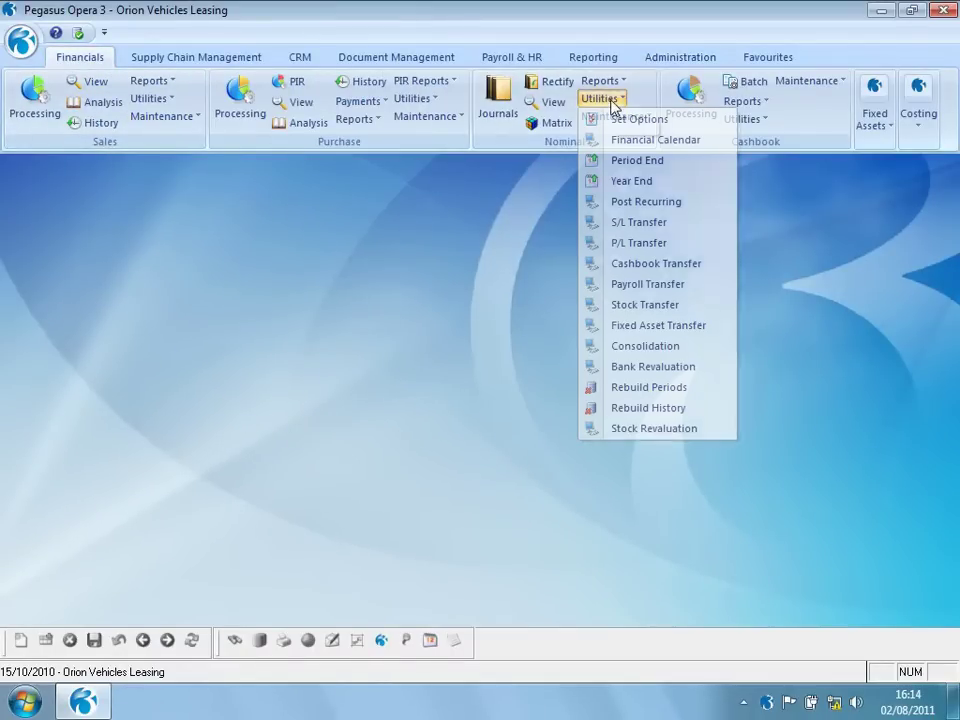
{"action": "left_click", "coordinate": [623, 143]}
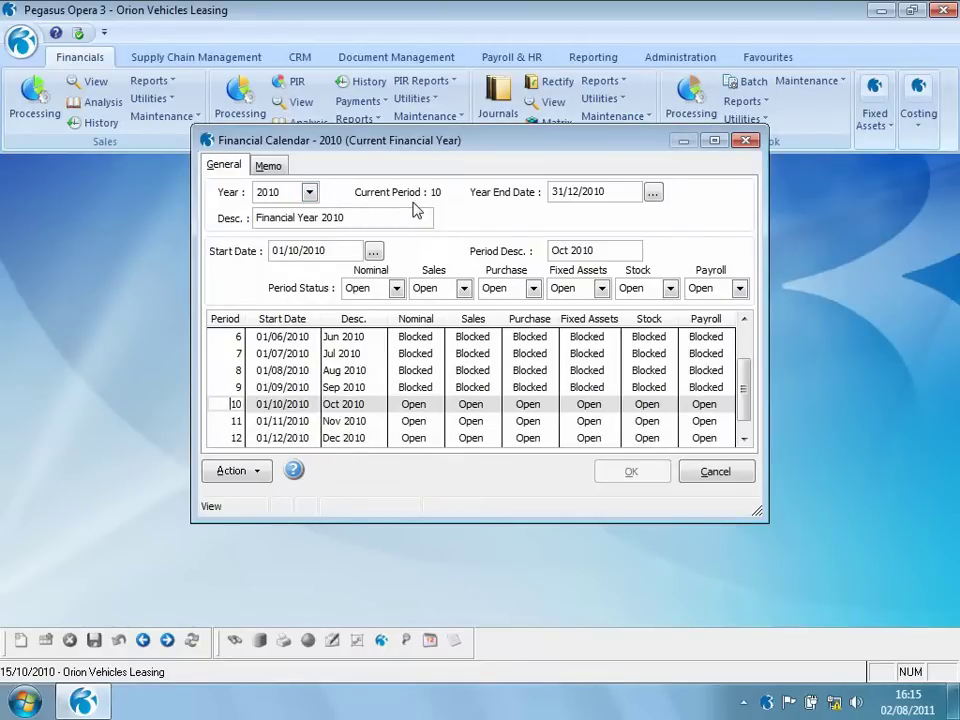
{"action": "left_click_drag", "start_coordinate": [745, 390], "coordinate": [745, 458]}
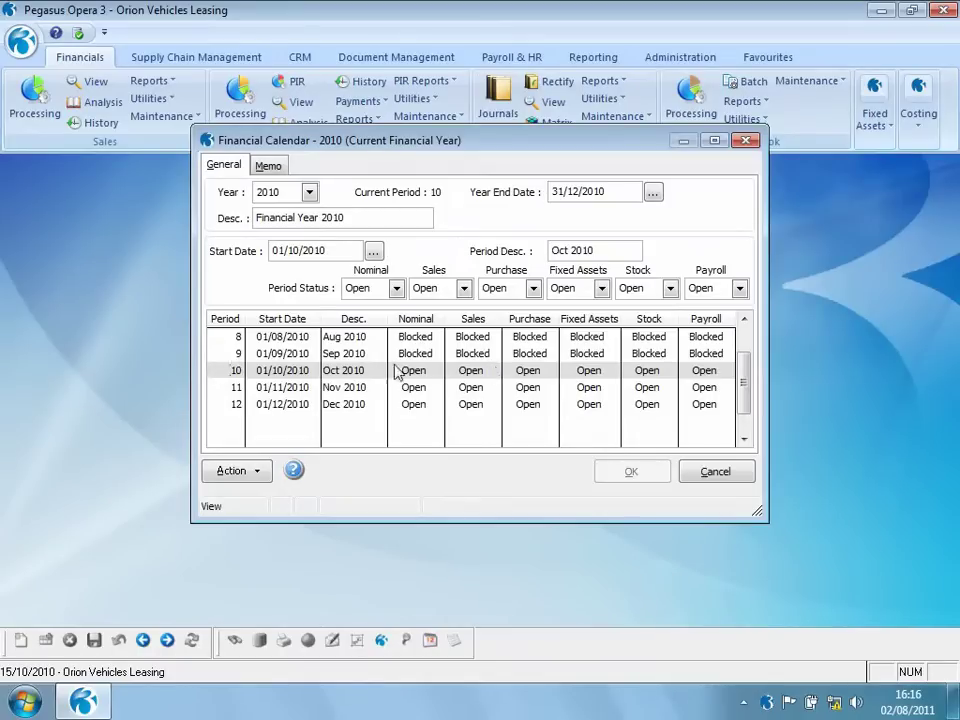
{"action": "left_click", "coordinate": [310, 193]}
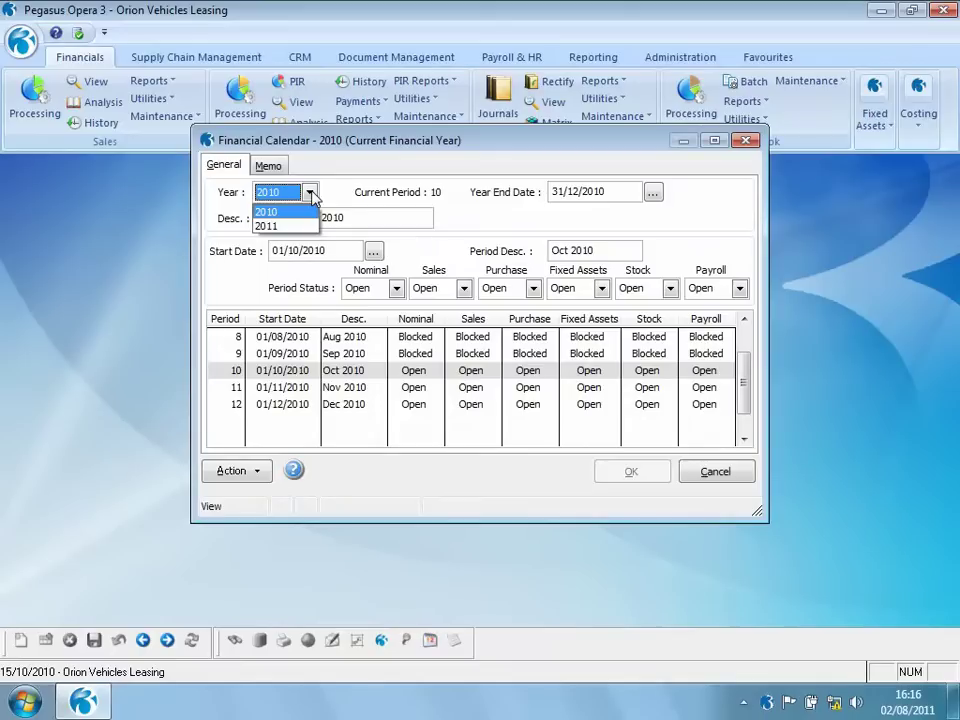
{"action": "left_click", "coordinate": [250, 472]}
Step: Create the previous financial year 2009 with no model year, 12 periods and a first period start date of 01/01/2009
{"action": "left_click", "coordinate": [250, 472]}
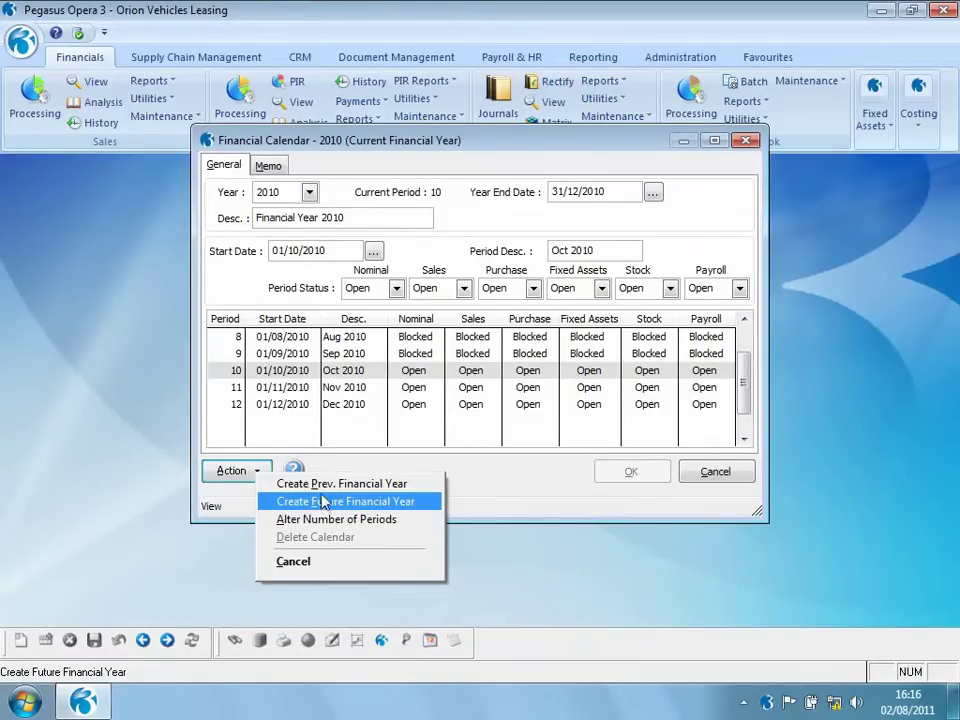
{"action": "left_click", "coordinate": [326, 486]}
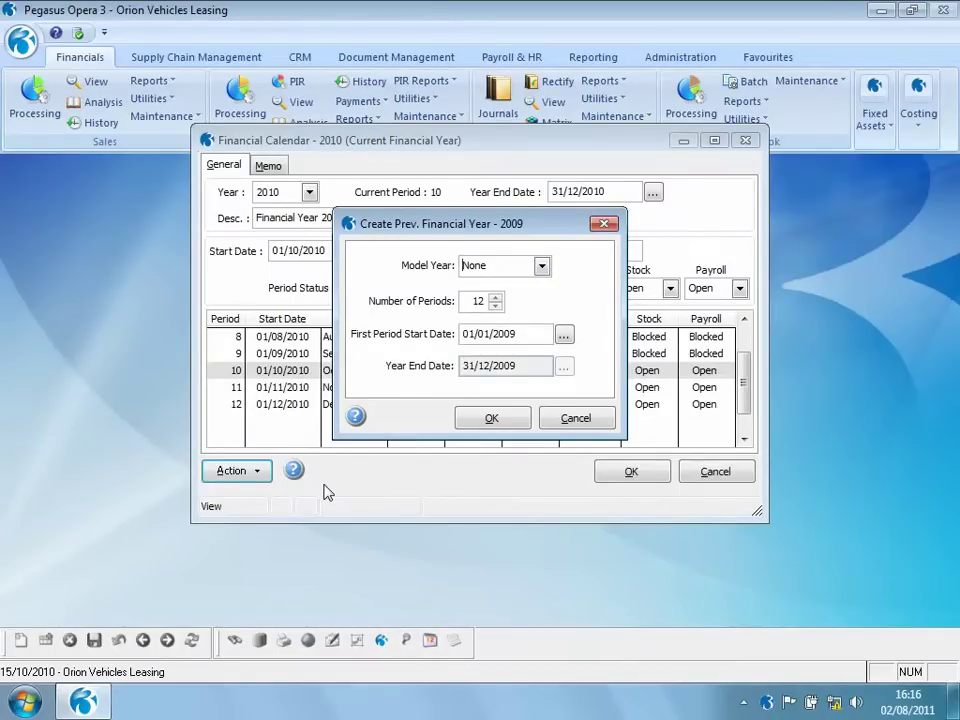
{"action": "left_click", "coordinate": [543, 266]}
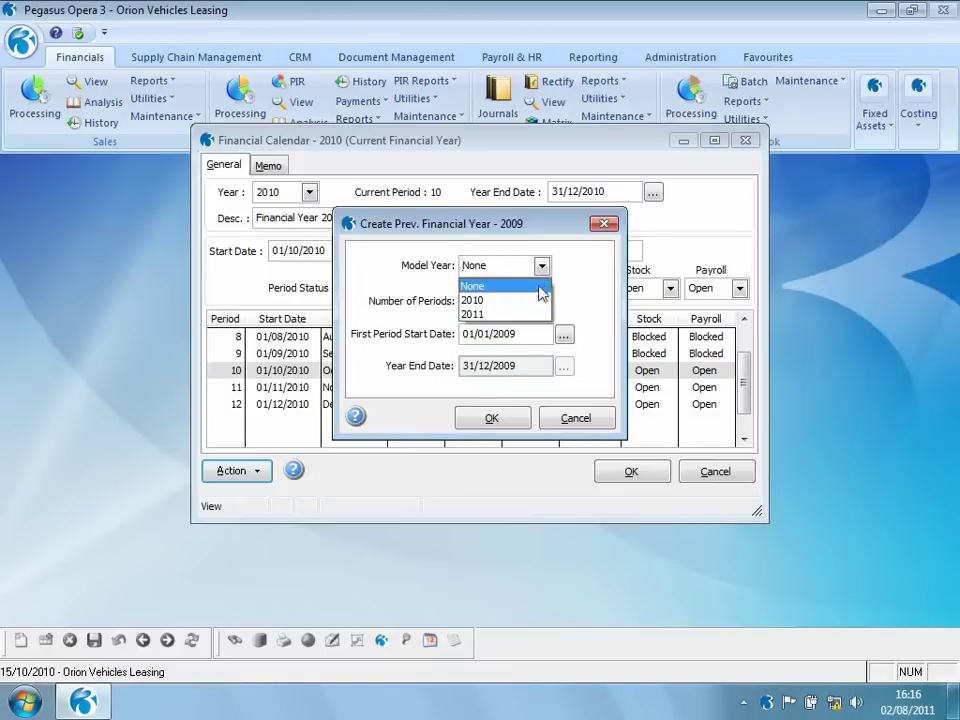
{"action": "left_click", "coordinate": [530, 287]}
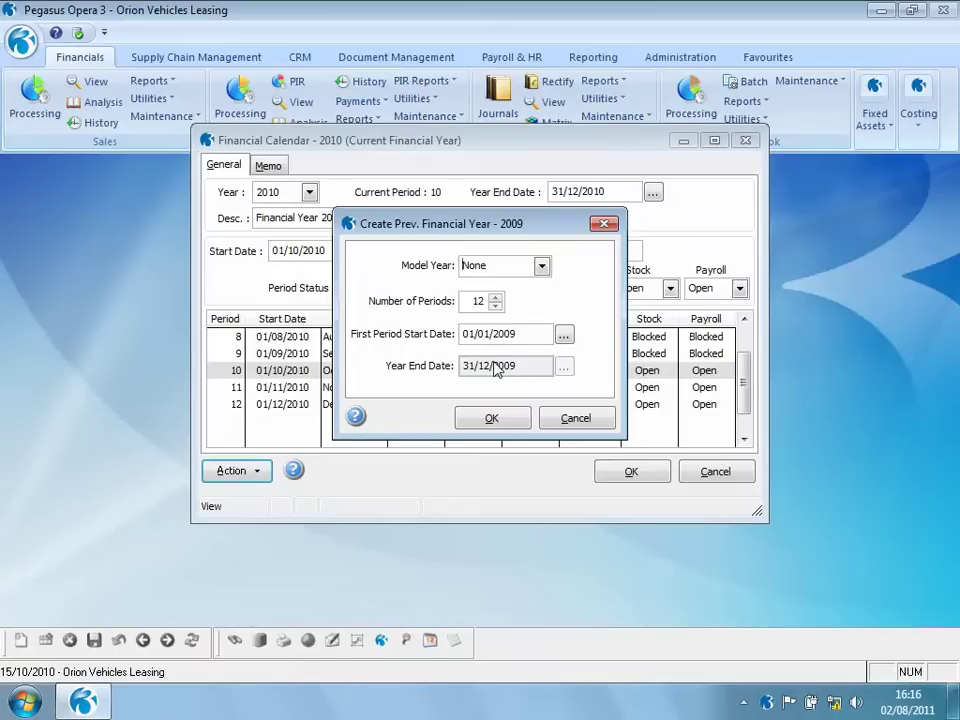
{"action": "left_click", "coordinate": [495, 422]}
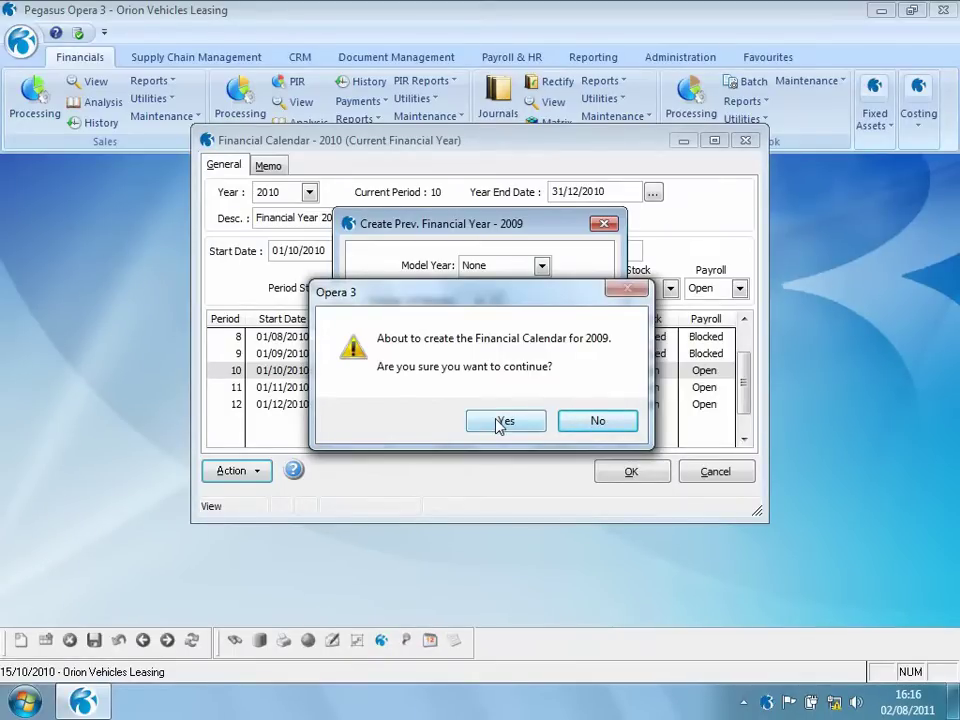
{"action": "left_click", "coordinate": [503, 421]}
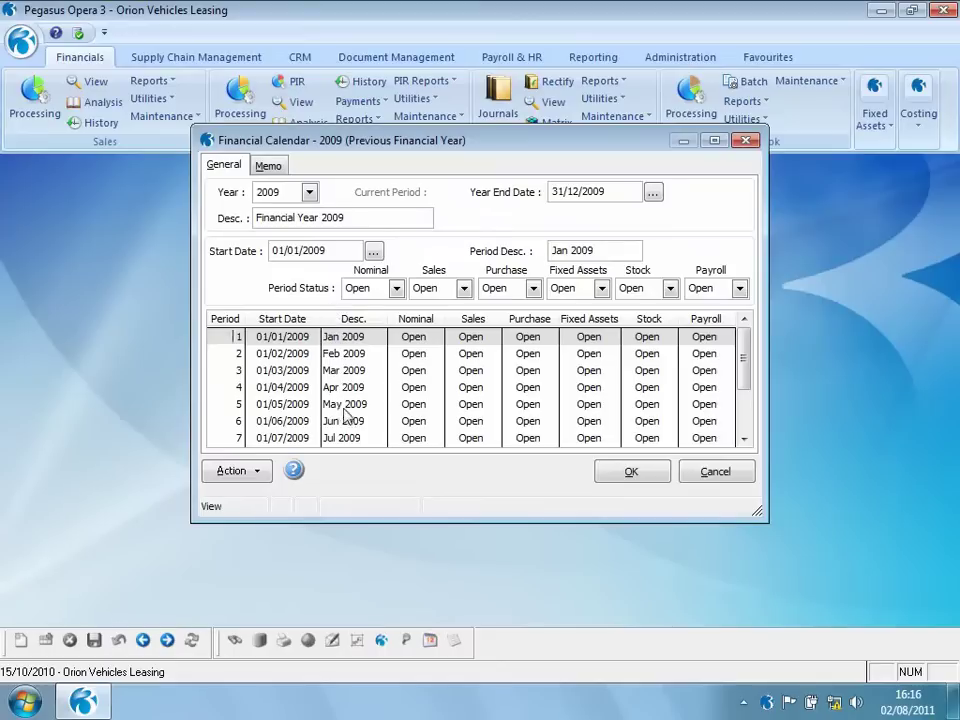
Step: Save the 2009 calendar and switch the Financial Calendar to the year 2010, showing its last periods
{"action": "left_click", "coordinate": [310, 193]}
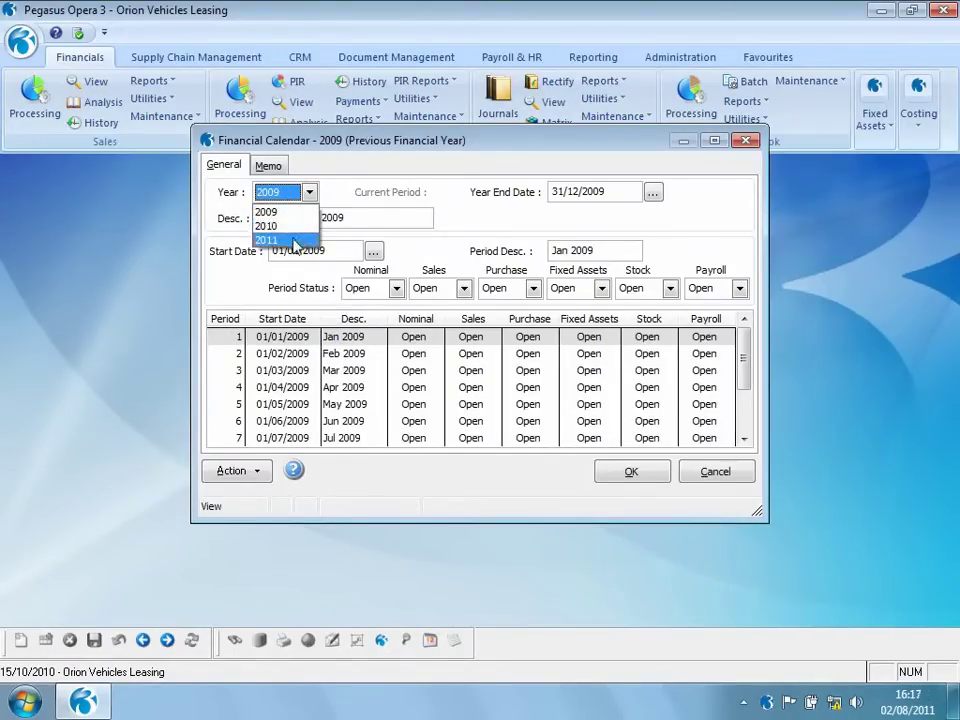
{"action": "left_click", "coordinate": [288, 228]}
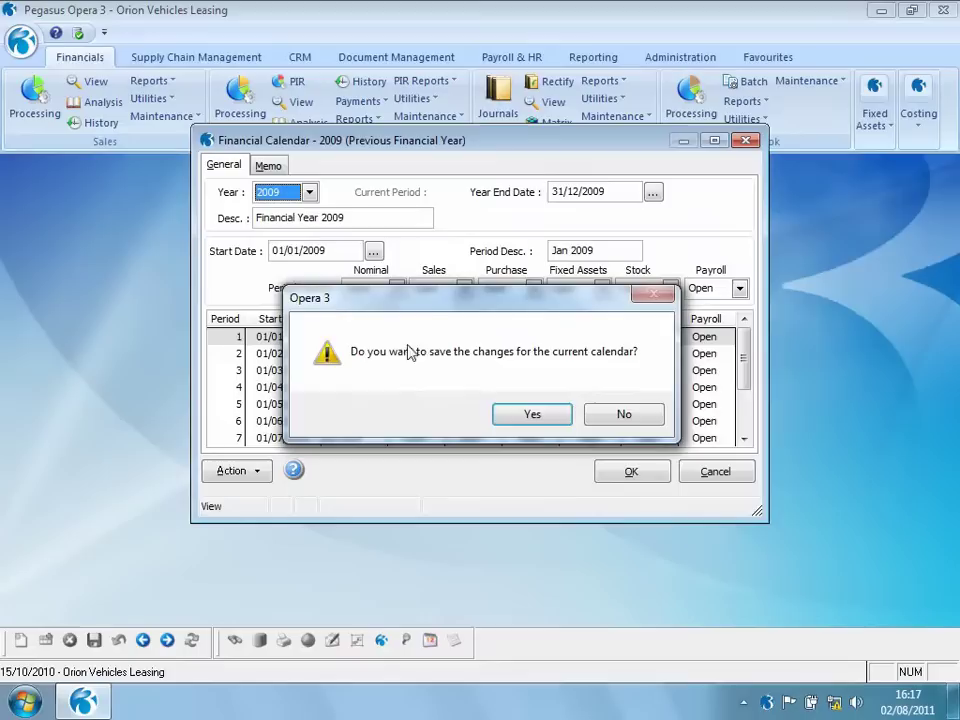
{"action": "left_click", "coordinate": [530, 414]}
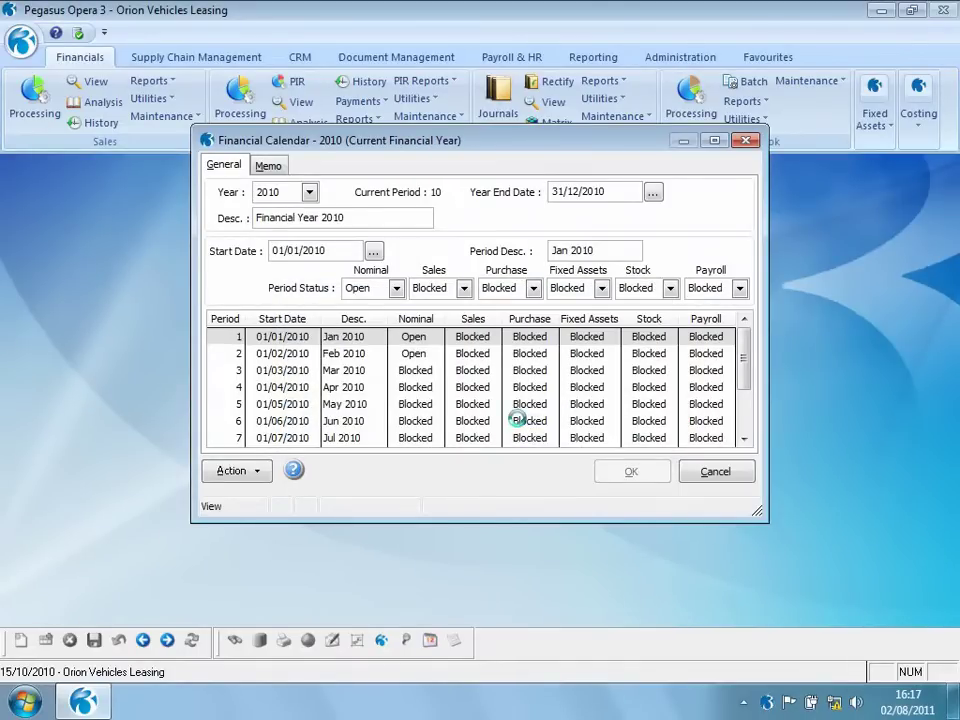
{"action": "left_click", "coordinate": [748, 420]}
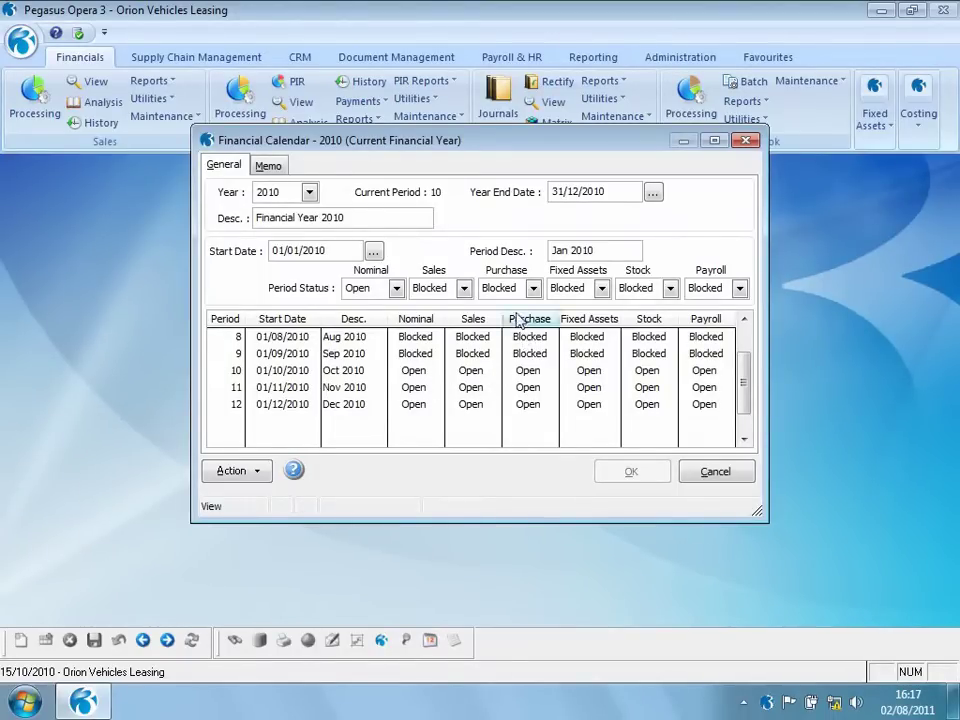
Step: Try setting the January 2010 Sales period status to Open, and discard the change
{"action": "left_click", "coordinate": [464, 289]}
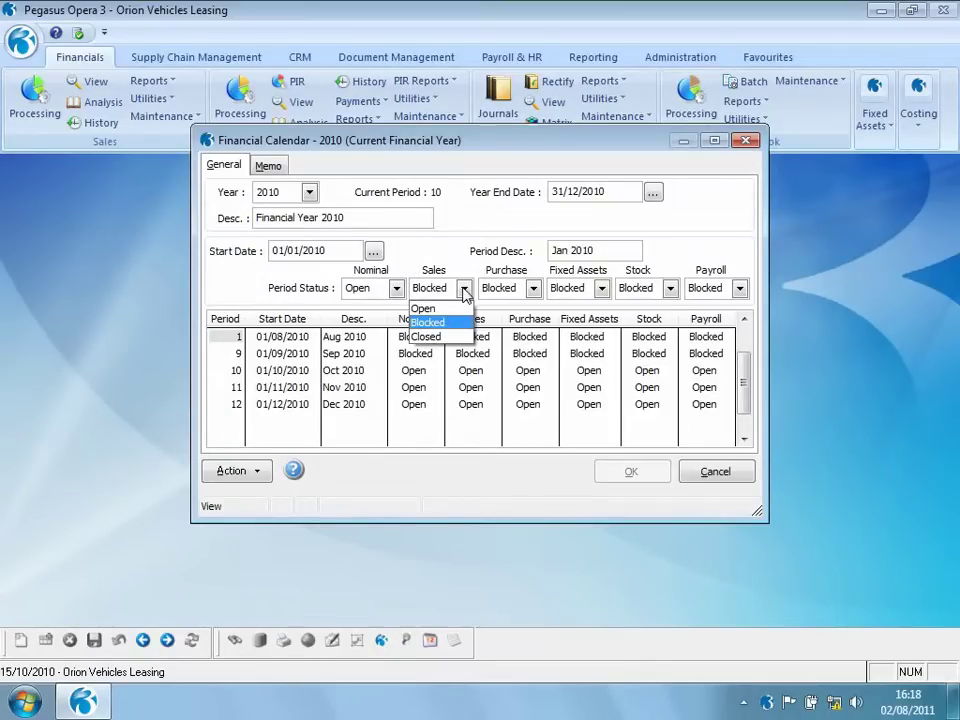
{"action": "left_click", "coordinate": [533, 289]}
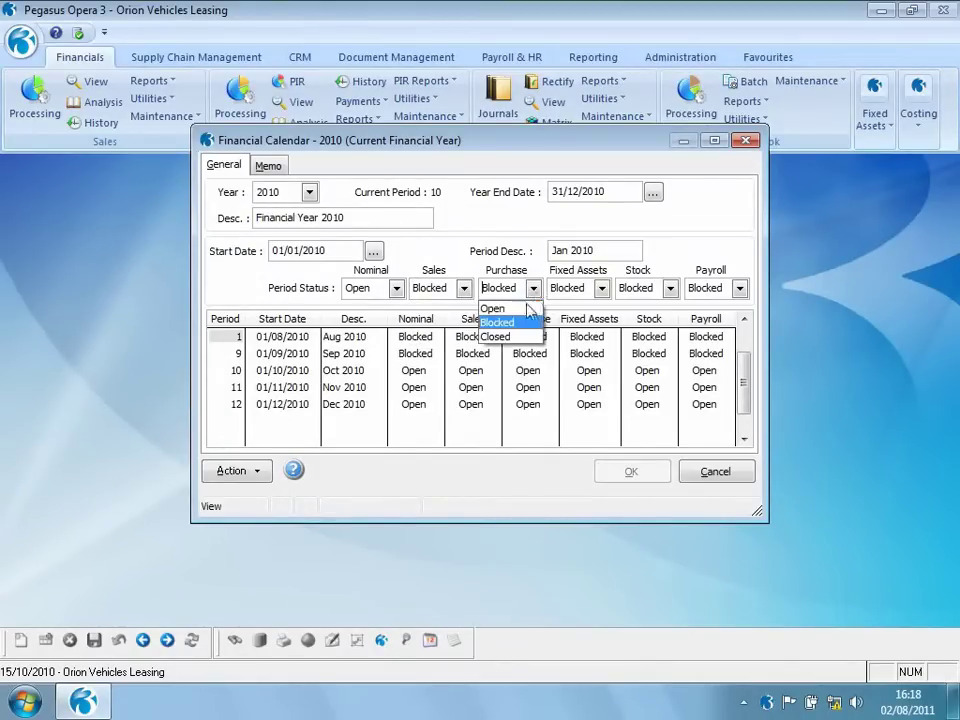
{"action": "left_click", "coordinate": [519, 321]}
{"action": "left_click", "coordinate": [465, 290]}
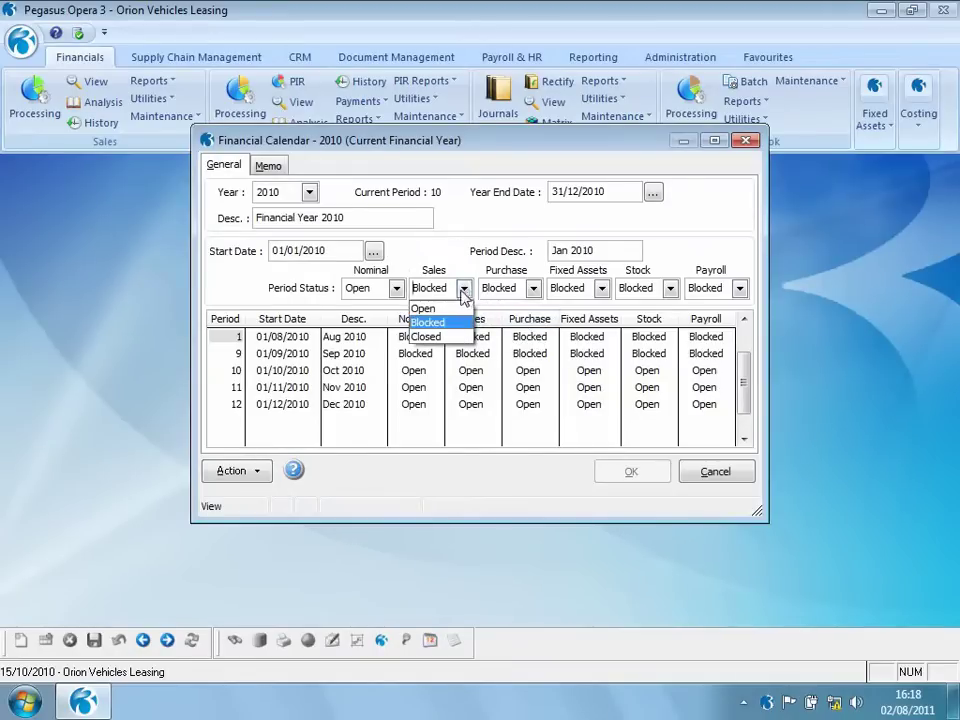
{"action": "left_click", "coordinate": [438, 306]}
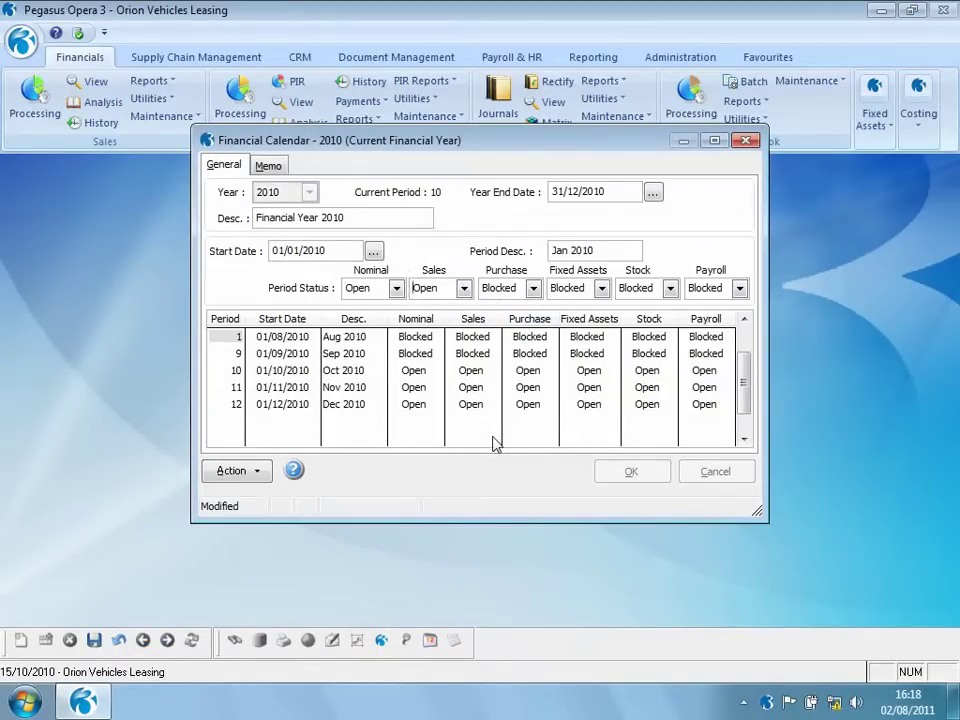
{"action": "left_click", "coordinate": [118, 640]}
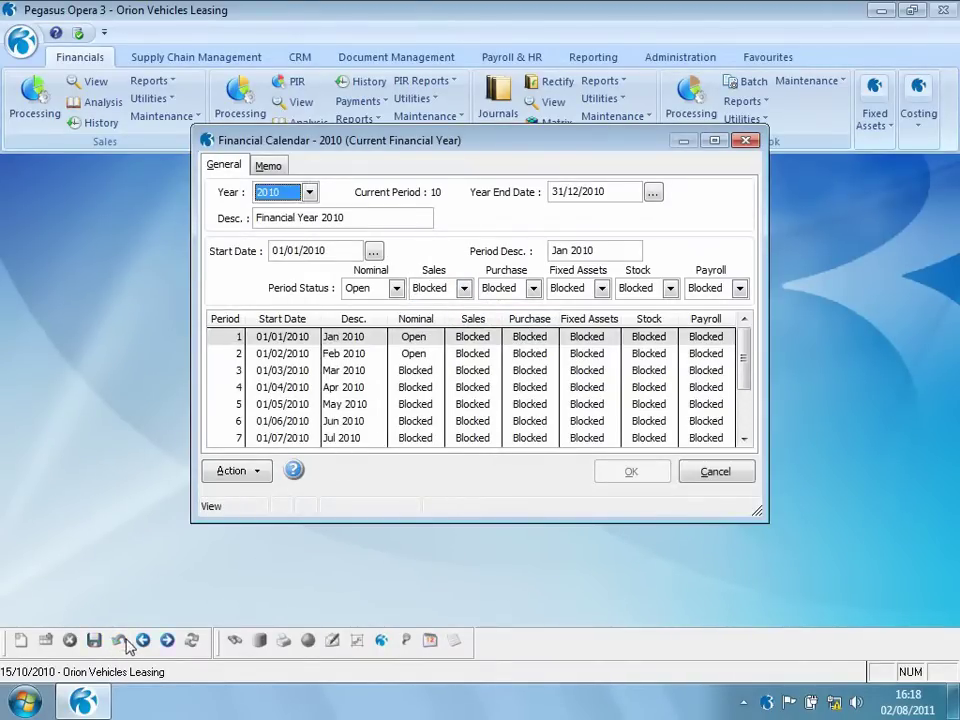
Step: Try setting the November 2010 Nominal period status to Blocked, and discard the change
{"action": "left_click_drag", "start_coordinate": [745, 364], "coordinate": [749, 424]}
{"action": "left_click", "coordinate": [342, 387]}
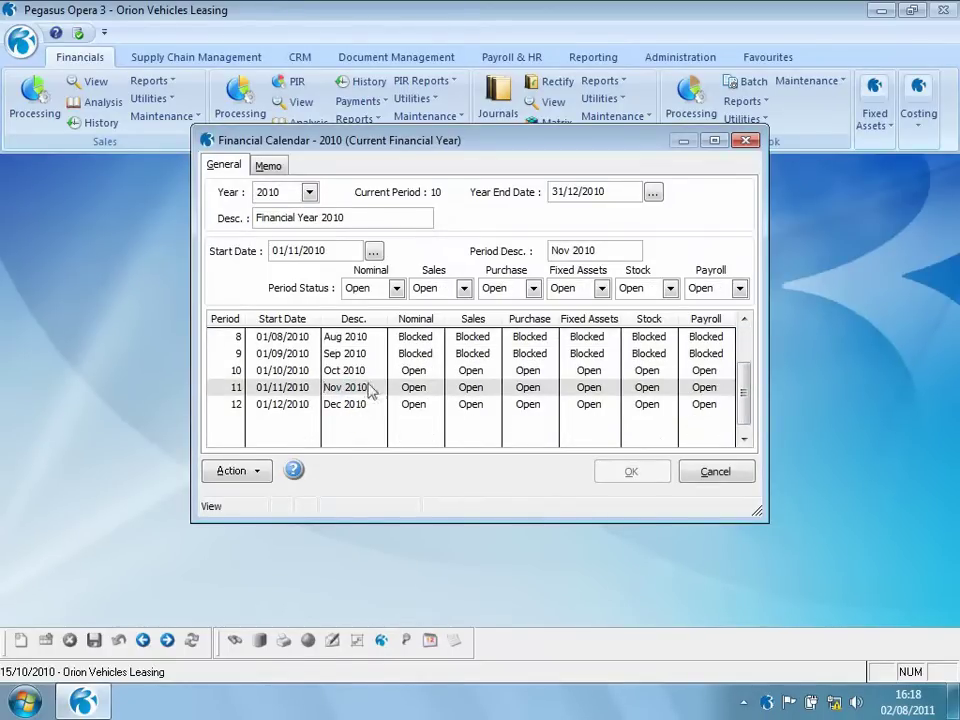
{"action": "left_click", "coordinate": [396, 288]}
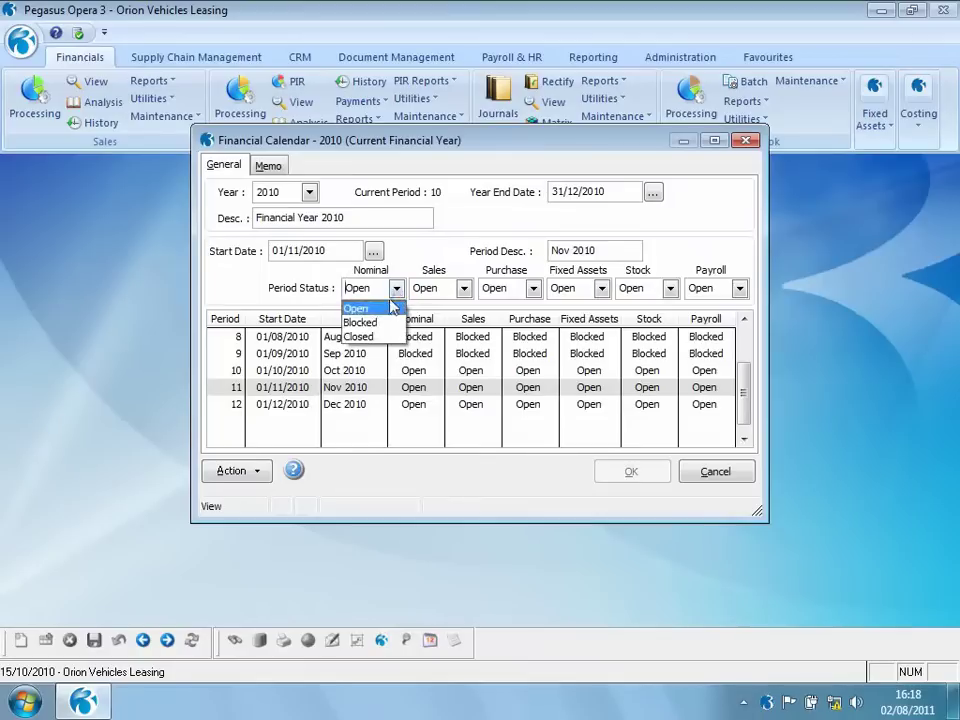
{"action": "left_click", "coordinate": [383, 326]}
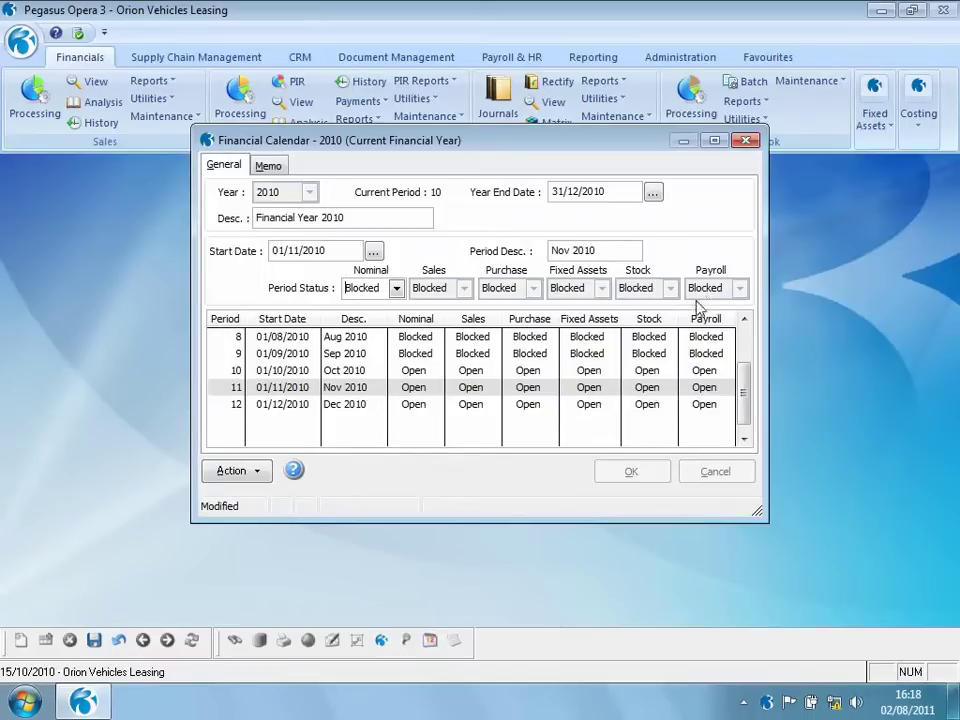
{"action": "left_click", "coordinate": [119, 640]}
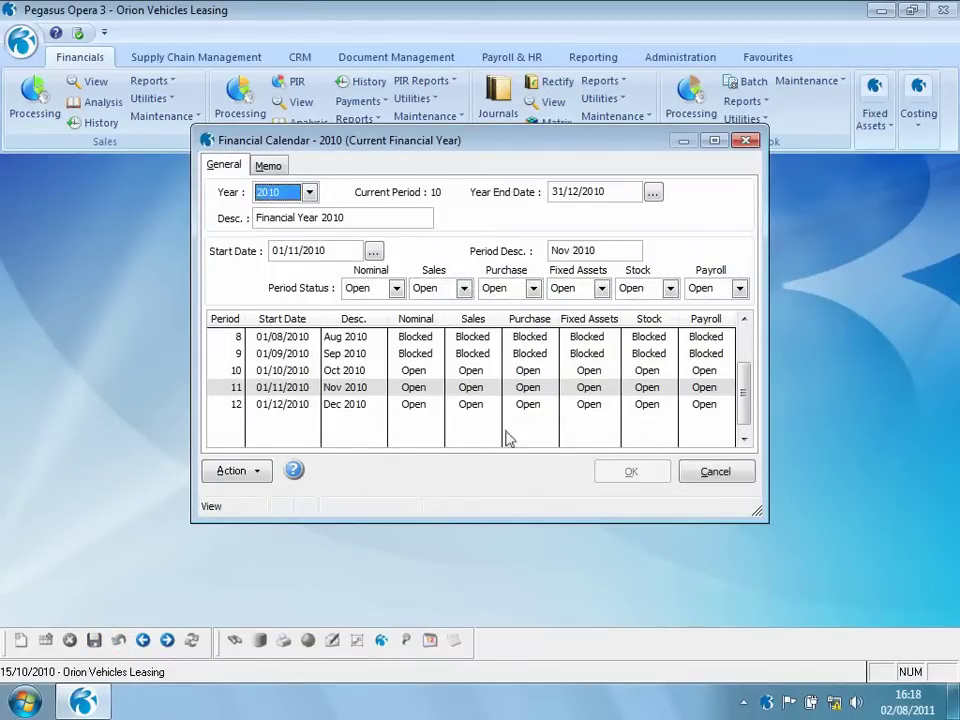
Step: Set the October 2010 Purchase period status to Blocked, save the change and close the Financial Calendar
{"action": "left_click", "coordinate": [300, 371]}
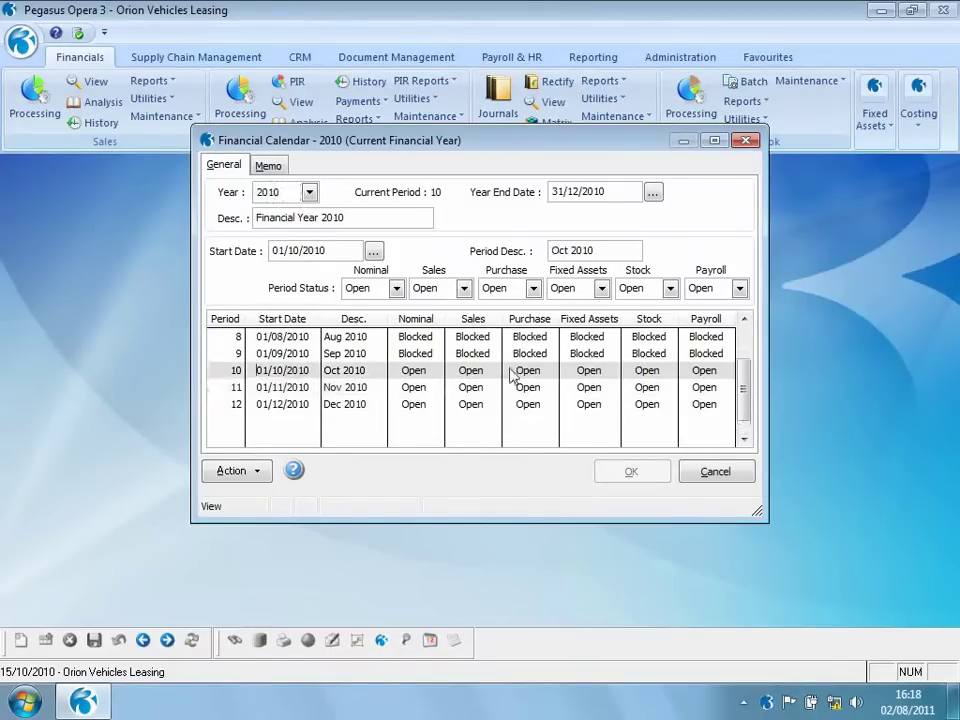
{"action": "left_click", "coordinate": [534, 288]}
{"action": "left_click", "coordinate": [522, 323]}
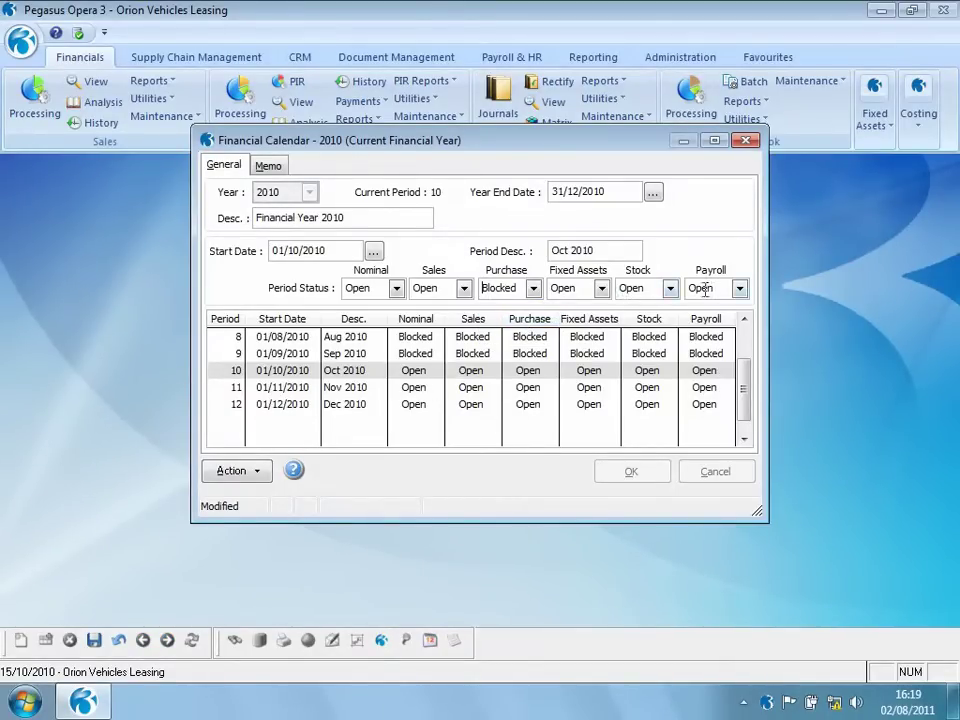
{"action": "left_click", "coordinate": [95, 641]}
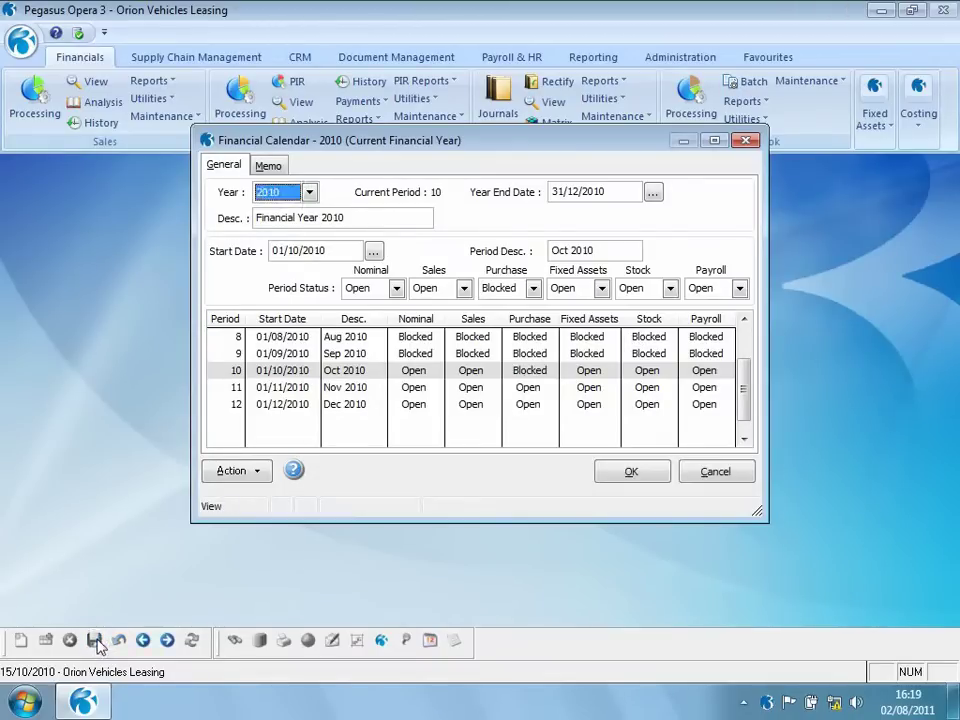
{"action": "left_click", "coordinate": [611, 476]}
{"action": "left_click", "coordinate": [550, 418]}
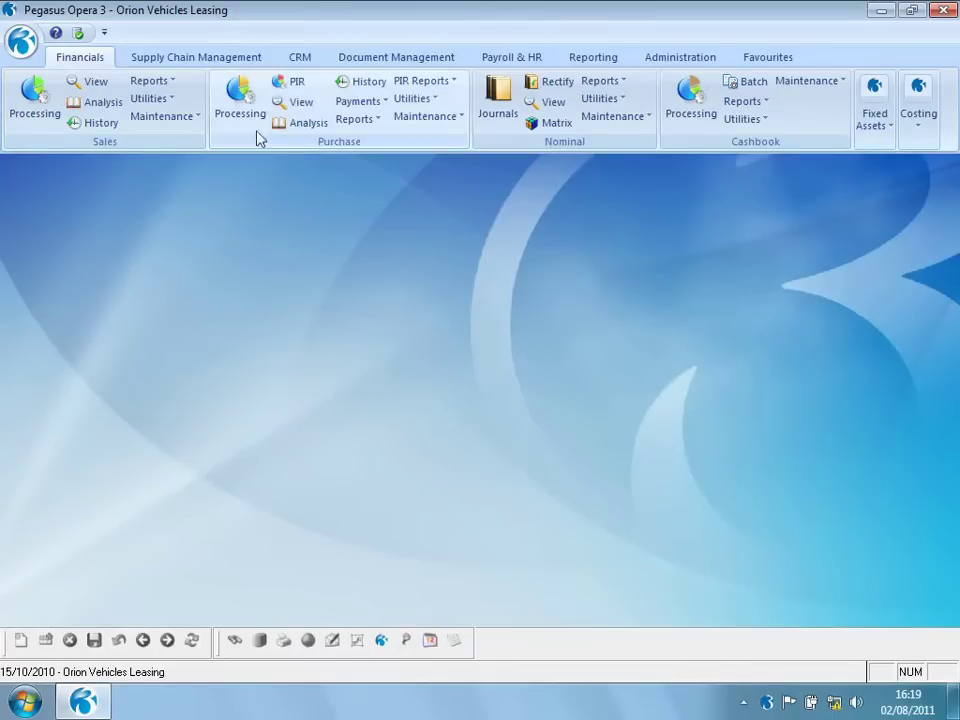
Step: Start a new purchase invoice for Carters Limited and enter INV1000 as Reference 1
{"action": "left_click", "coordinate": [240, 100]}
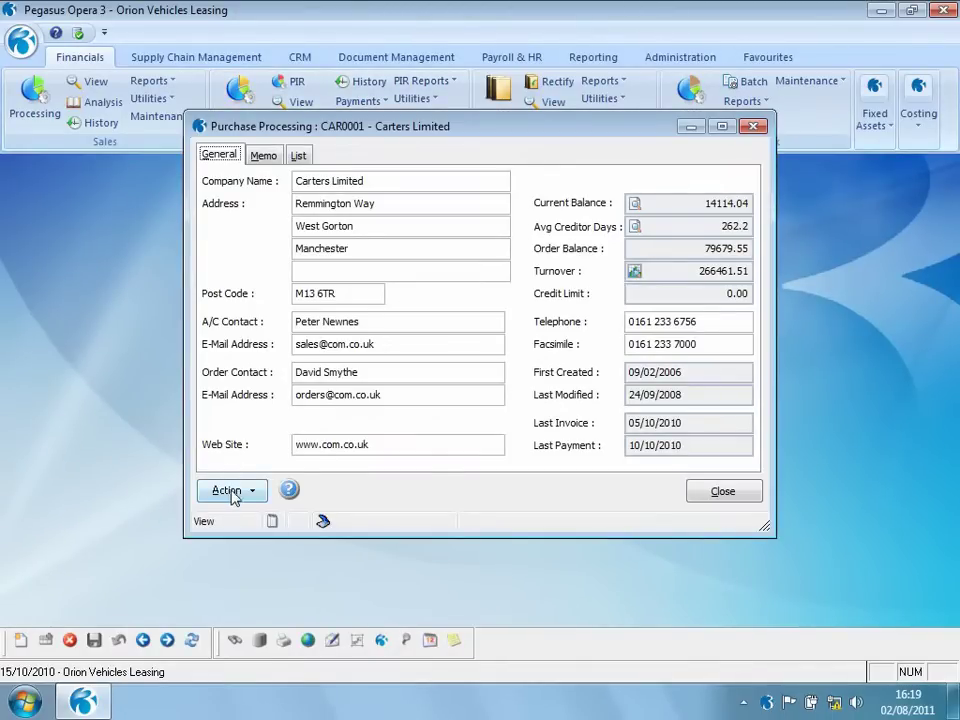
{"action": "left_click", "coordinate": [233, 491]}
{"action": "left_click", "coordinate": [290, 533]}
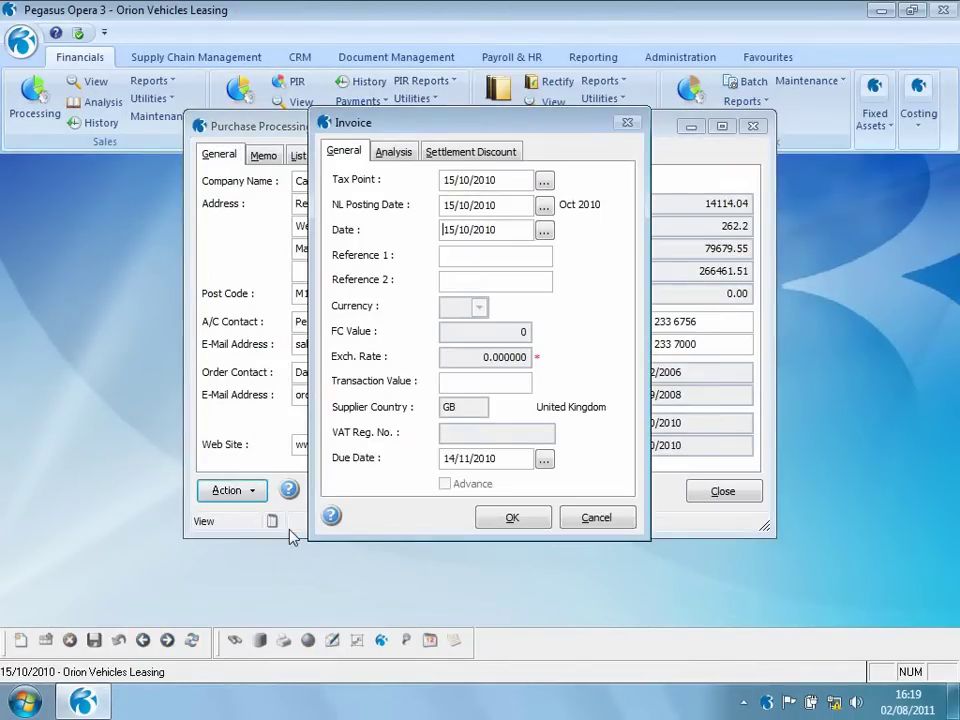
{"action": "left_click", "coordinate": [459, 258]}
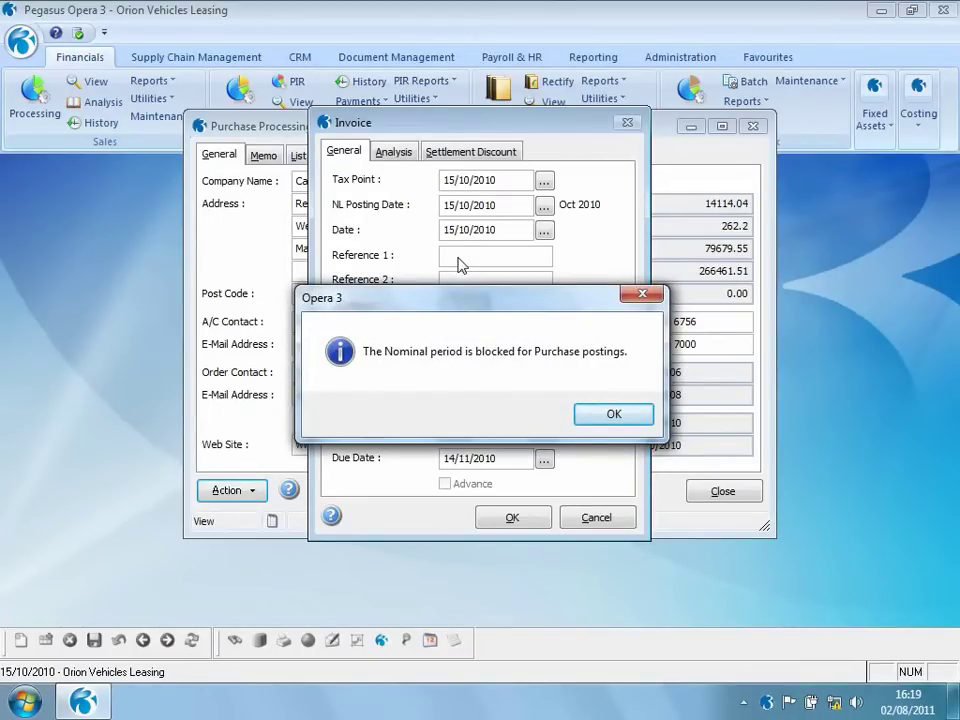
{"action": "left_click", "coordinate": [590, 418]}
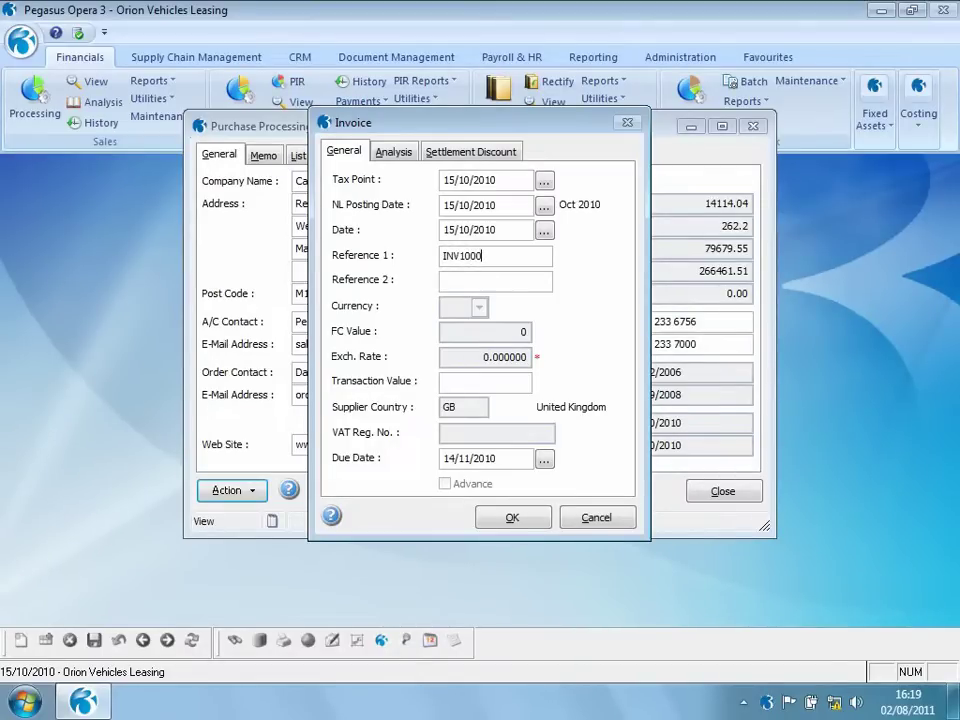
Step: Set the invoice's NL posting date to 30/11/2010 and its transaction value to 117.50, and continue to the invoice details
{"action": "left_click", "coordinate": [544, 206]}
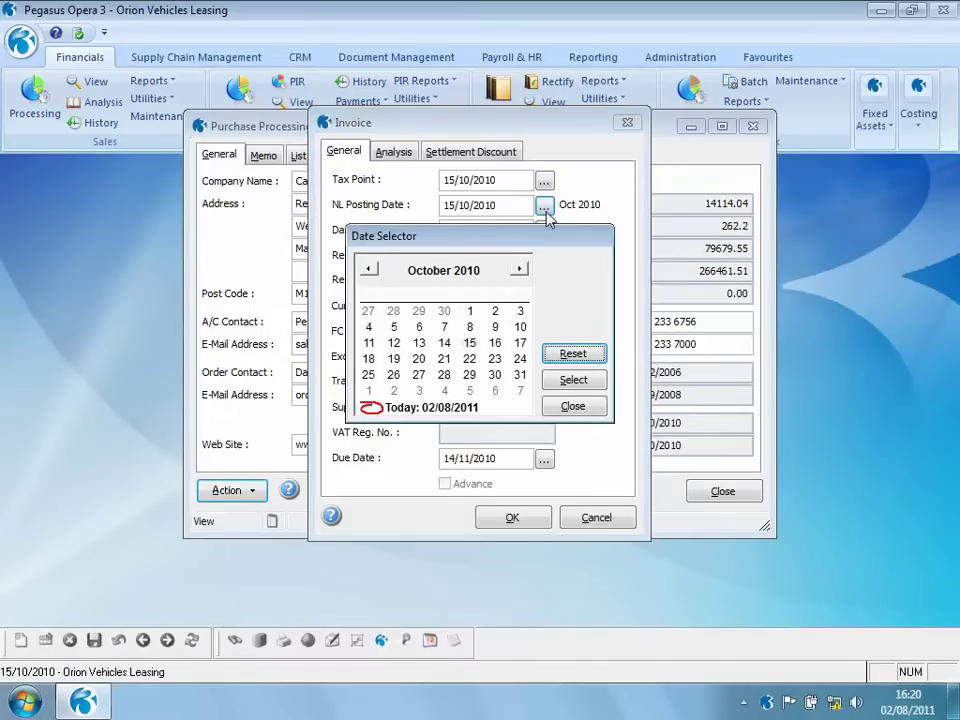
{"action": "left_click", "coordinate": [519, 269]}
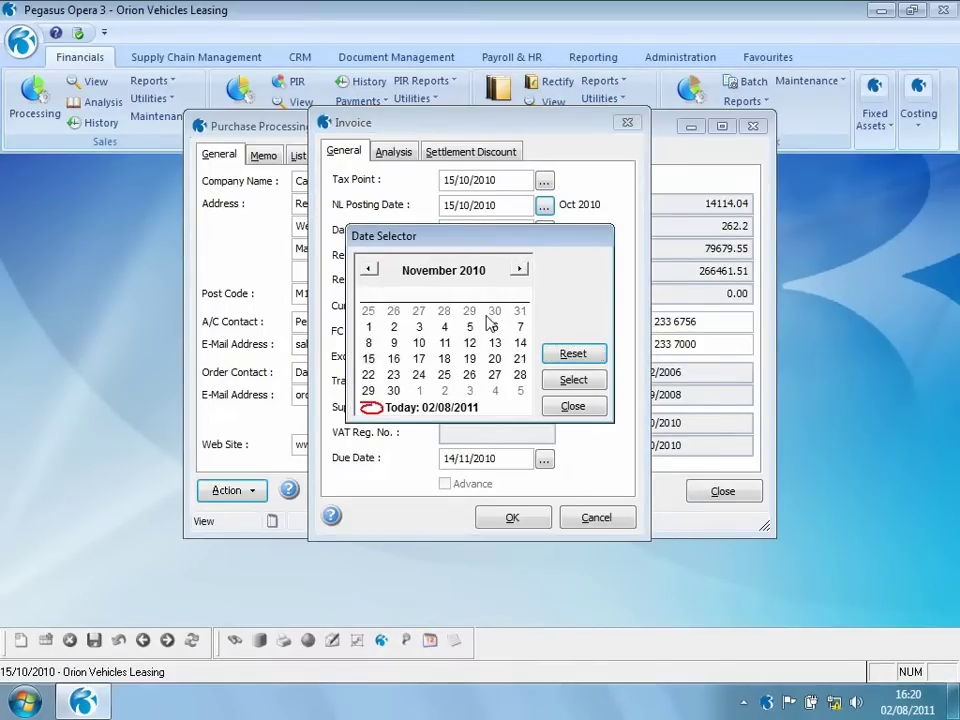
{"action": "double_click", "coordinate": [394, 391]}
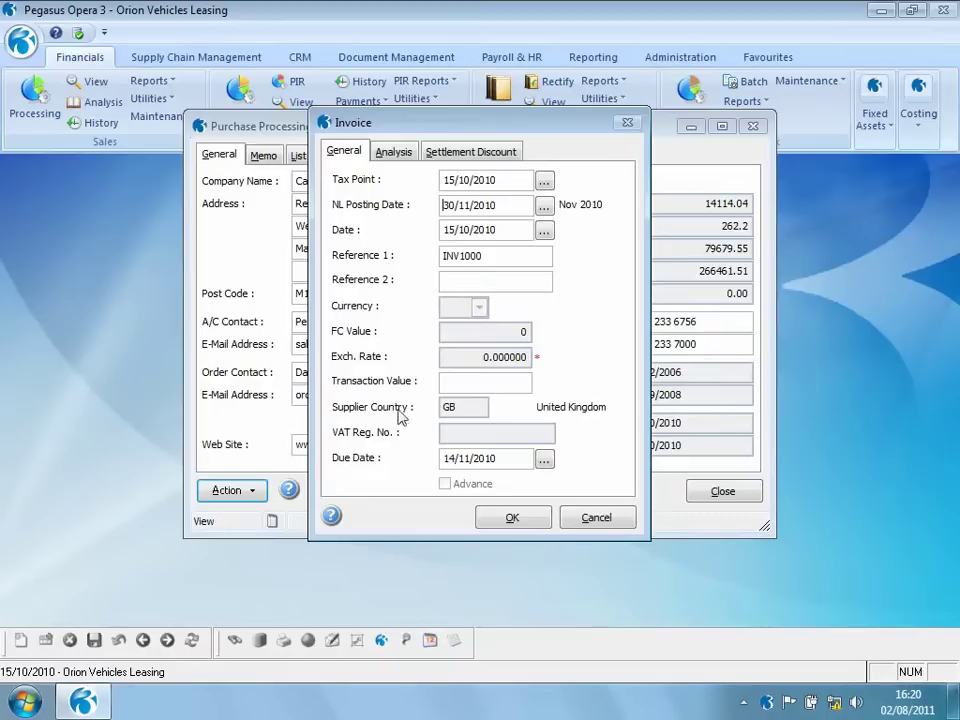
{"action": "left_click", "coordinate": [463, 381]}
{"action": "type", "text": "117.5"}
{"action": "left_click", "coordinate": [509, 515]}
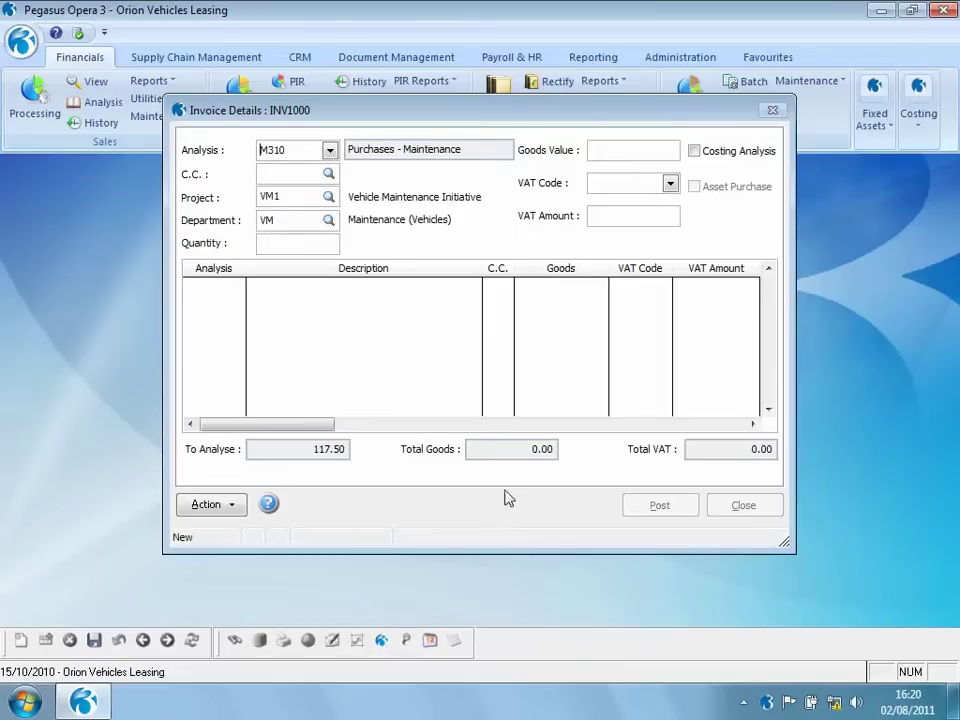
Step: Add an analysis line for M310 Purchases - Maintenance with a goods value of 100.00 and VAT code 1
{"action": "left_click", "coordinate": [636, 150]}
{"action": "type", "text": "100"}
{"action": "key", "text": "Tab"}
{"action": "key", "text": "Return"}
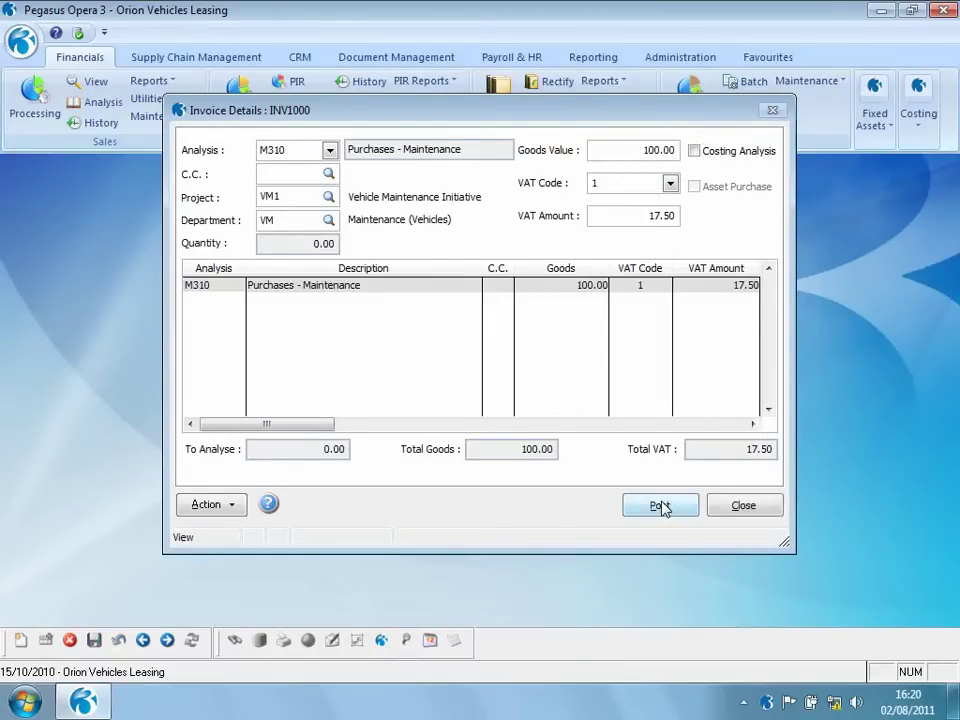
Step: Post the invoice and close Purchase Processing
{"action": "left_click", "coordinate": [660, 505]}
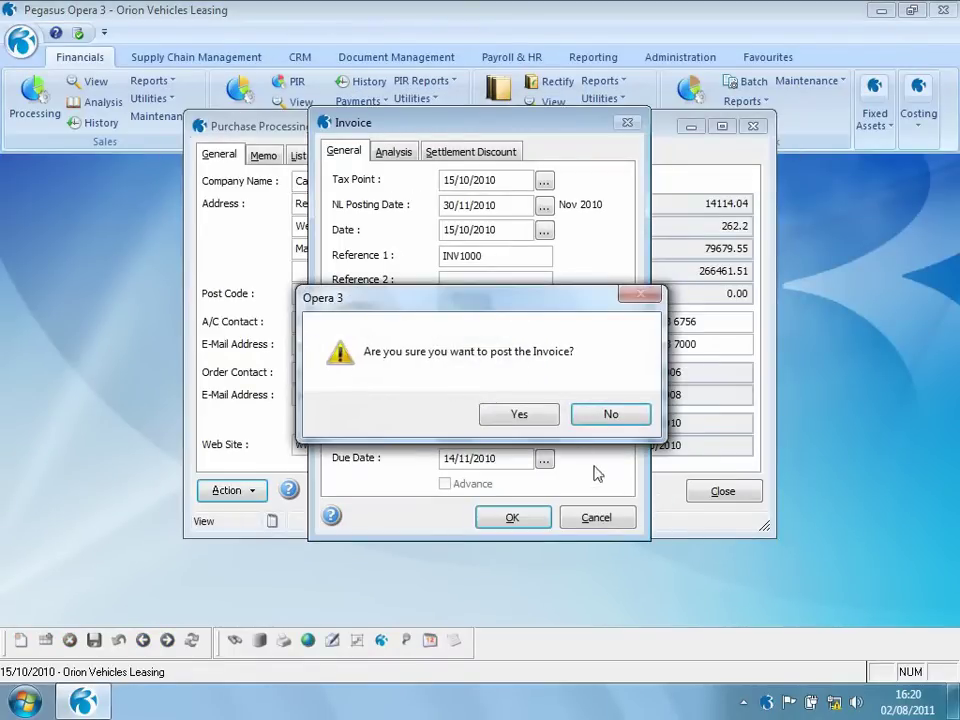
{"action": "left_click", "coordinate": [522, 415]}
{"action": "left_click", "coordinate": [535, 365]}
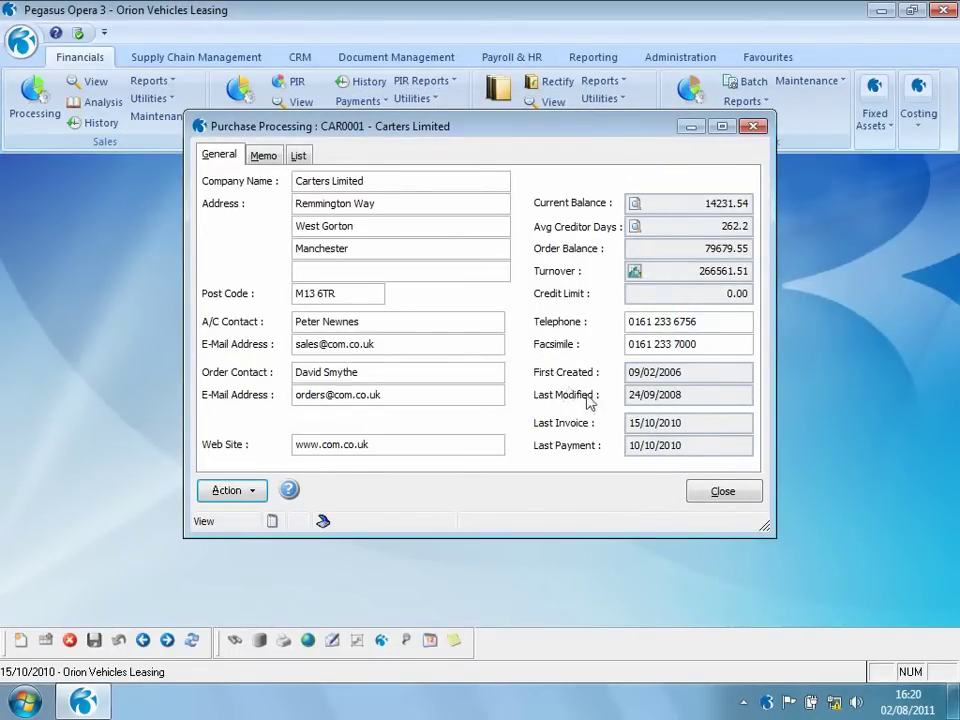
{"action": "left_click", "coordinate": [722, 491]}
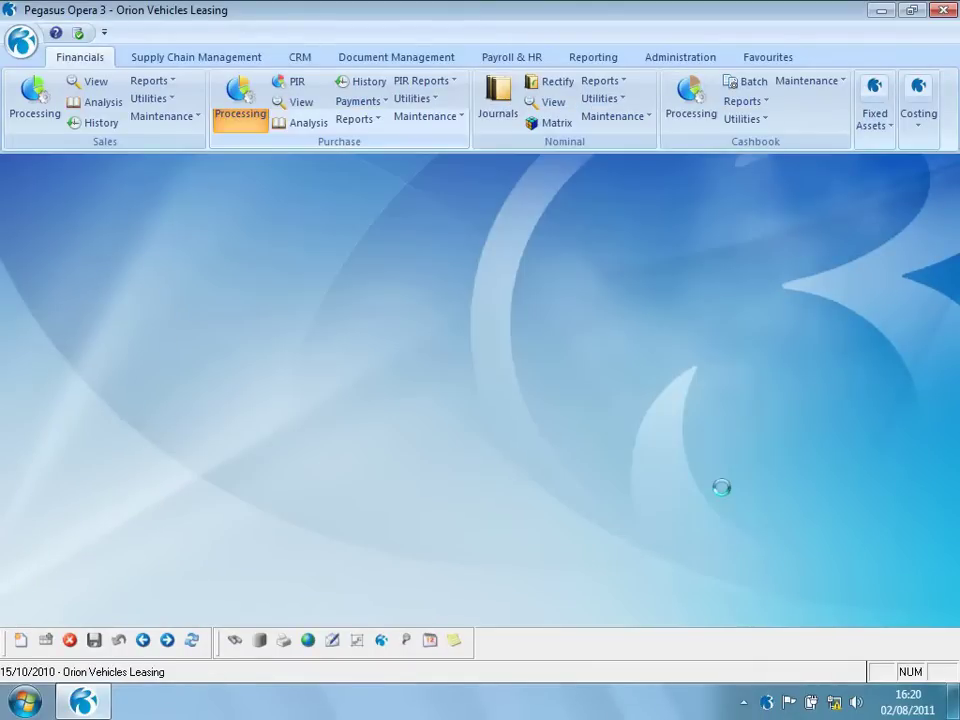
Step: Display the nominal balances from period 1 to period 11 of 2010 in the Nominal View
{"action": "left_click", "coordinate": [556, 104]}
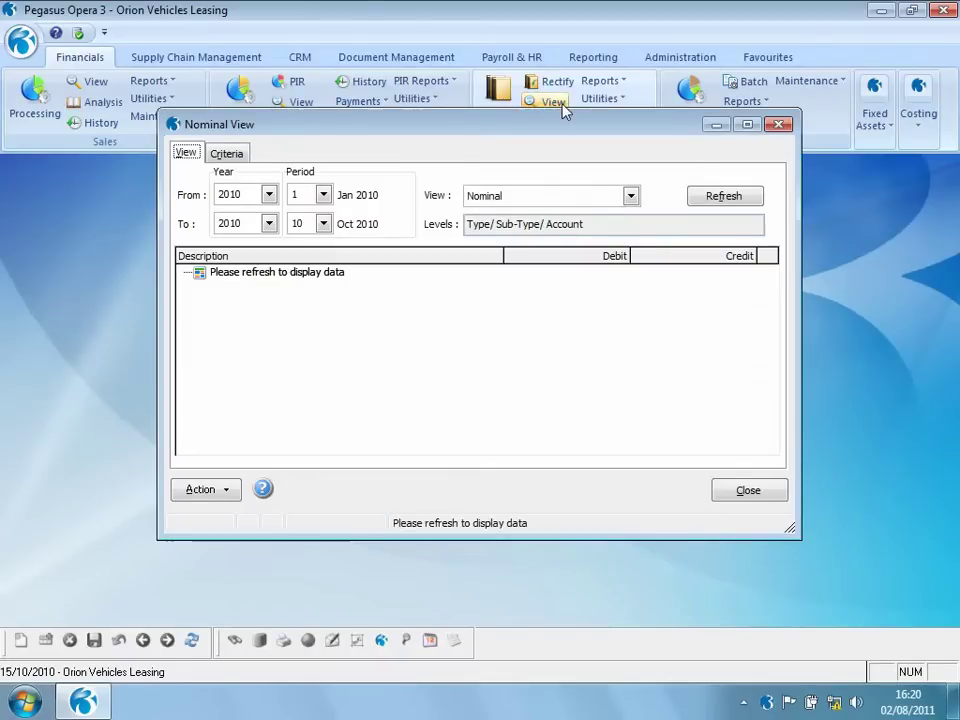
{"action": "left_click", "coordinate": [323, 224]}
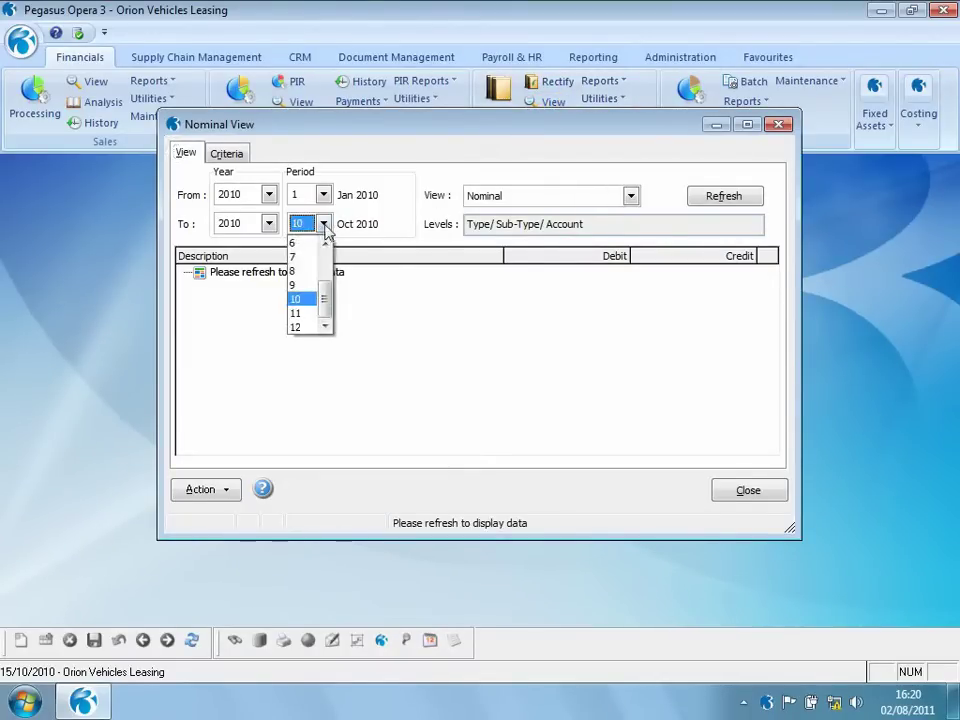
{"action": "left_click", "coordinate": [308, 313]}
{"action": "left_click", "coordinate": [722, 197]}
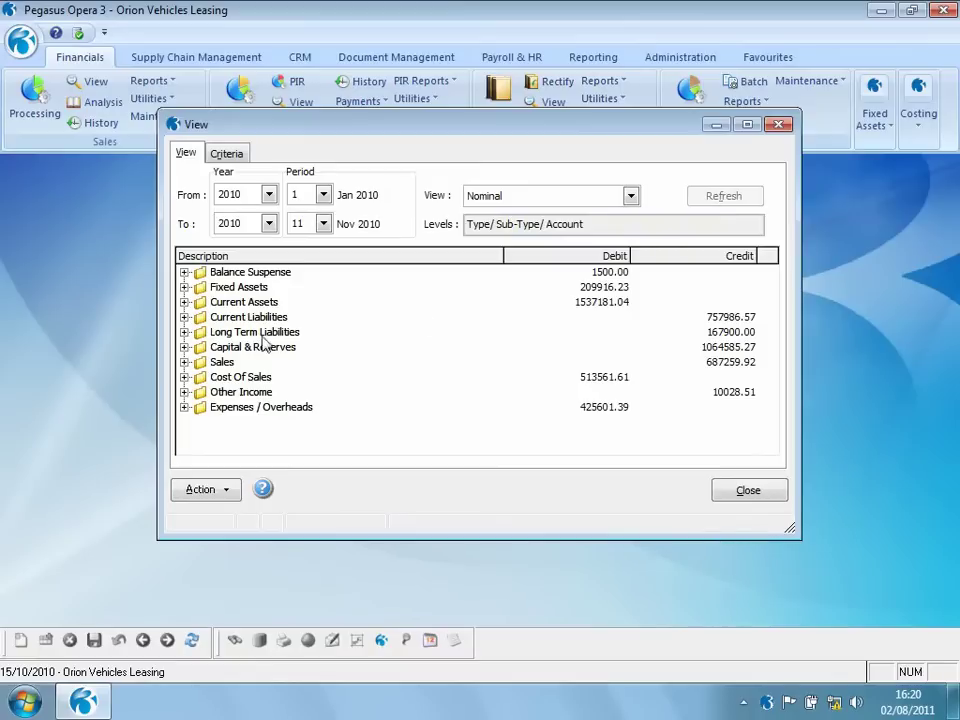
Step: Examine the latest transactions of the Trade Creditors account under Current Liabilities, and close the Nominal View
{"action": "left_click", "coordinate": [185, 317]}
{"action": "left_click", "coordinate": [199, 332]}
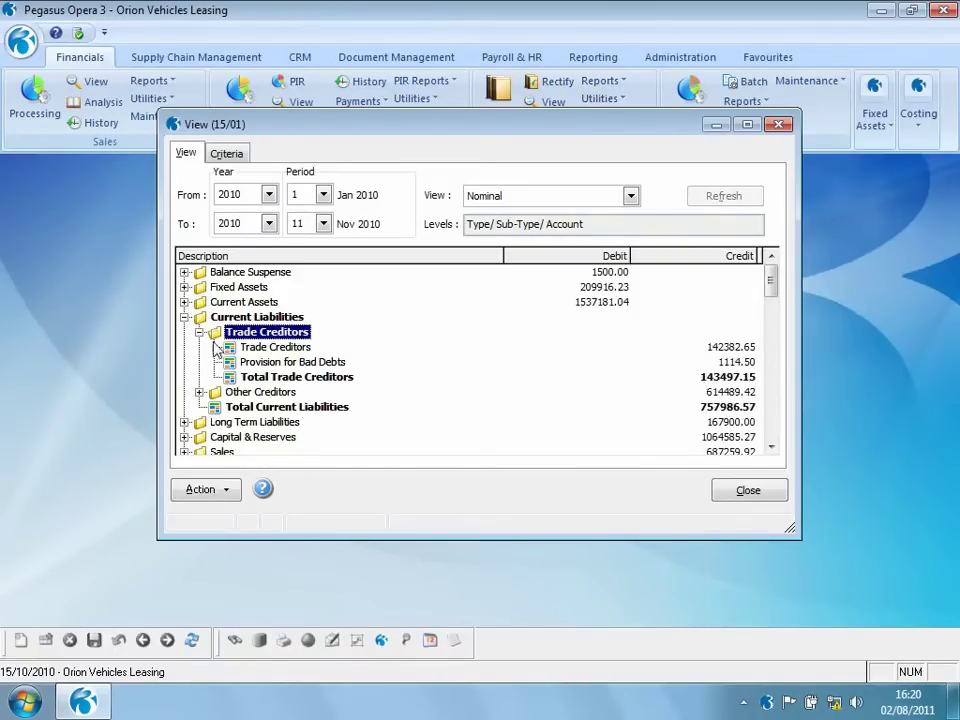
{"action": "double_click", "coordinate": [257, 347]}
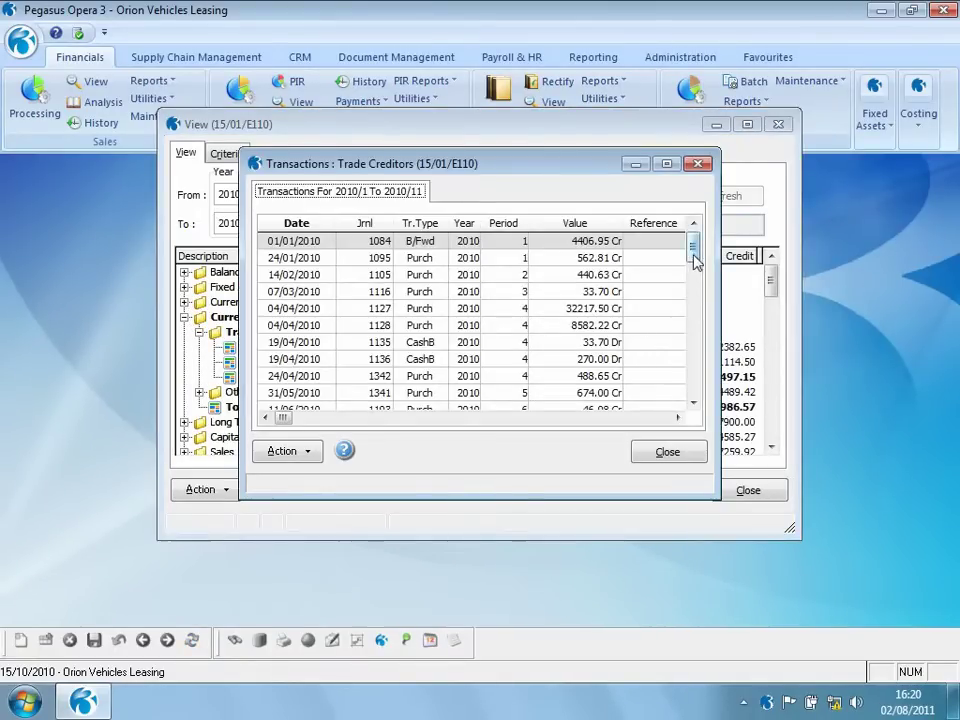
{"action": "left_click_drag", "start_coordinate": [692, 253], "coordinate": [686, 418]}
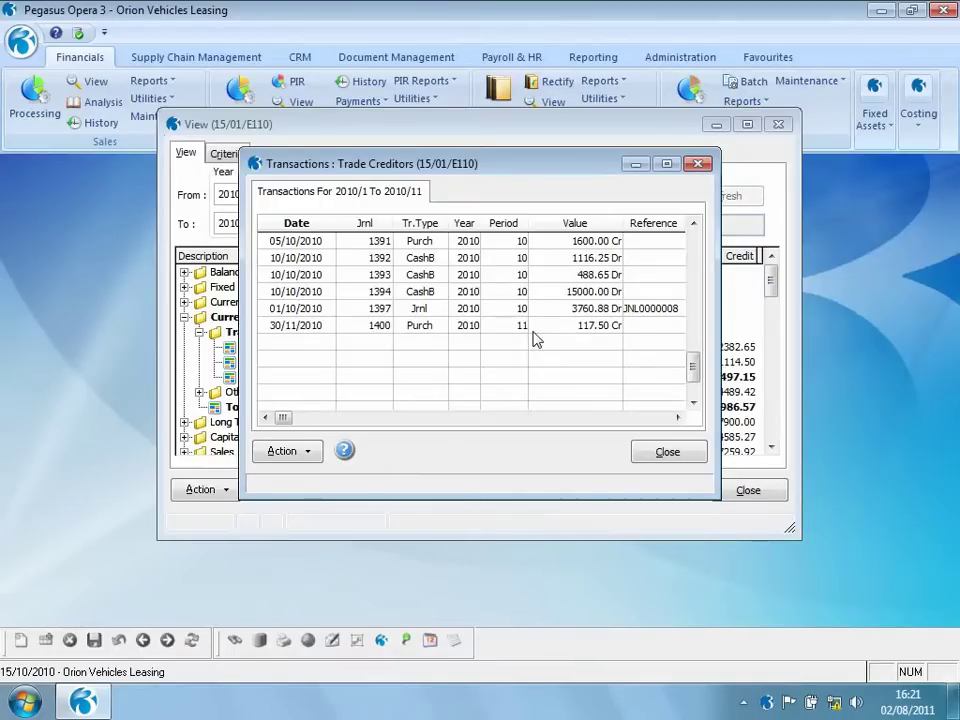
{"action": "left_click", "coordinate": [667, 451]}
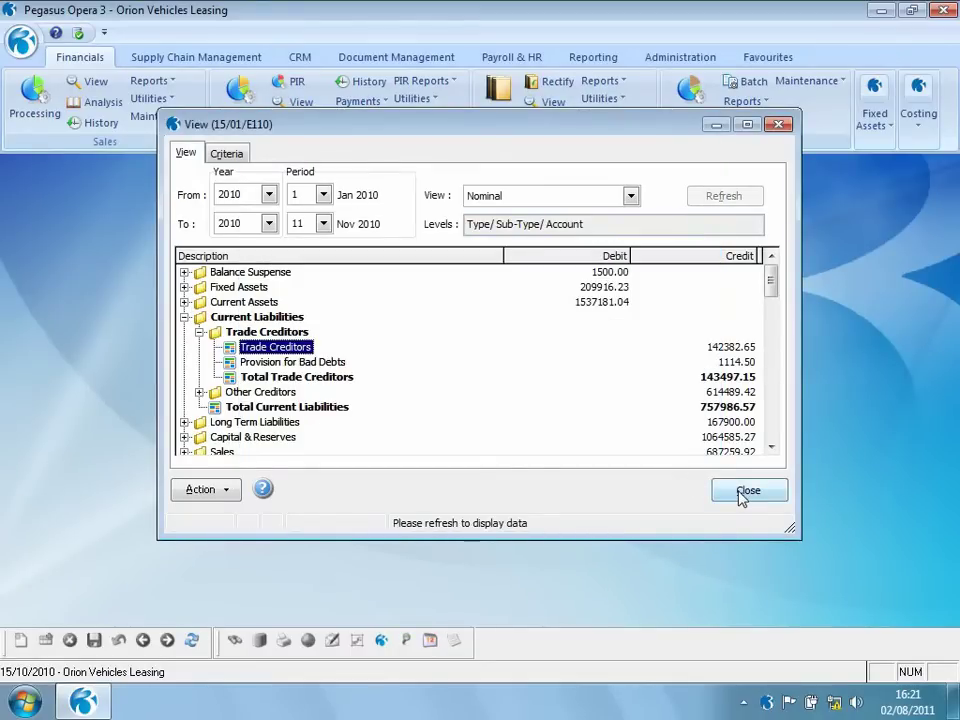
{"action": "left_click", "coordinate": [184, 316]}
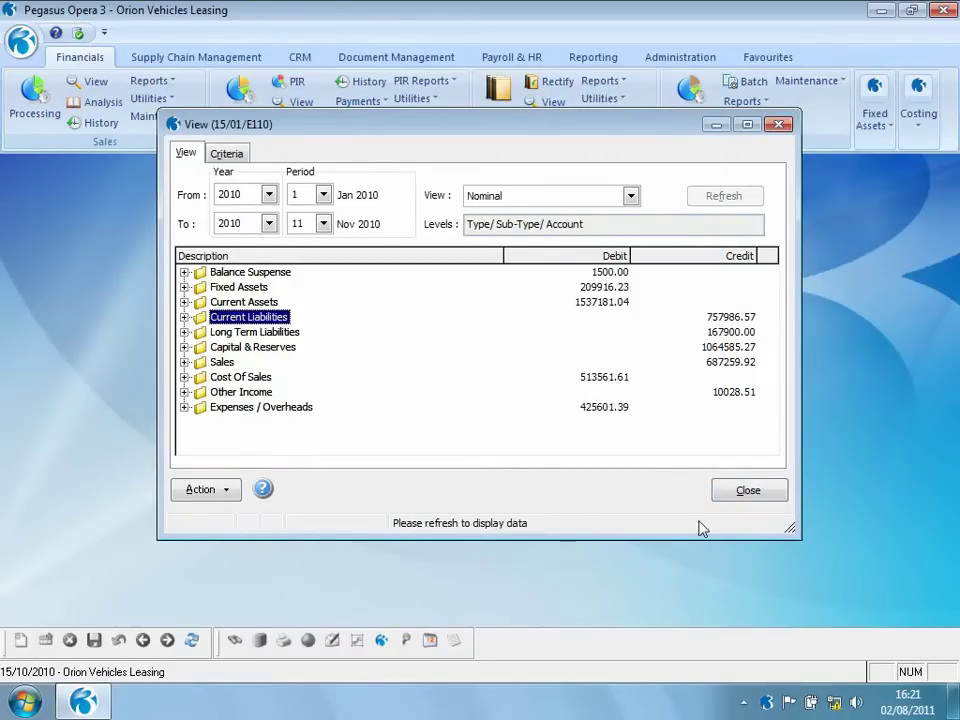
{"action": "left_click", "coordinate": [747, 490]}
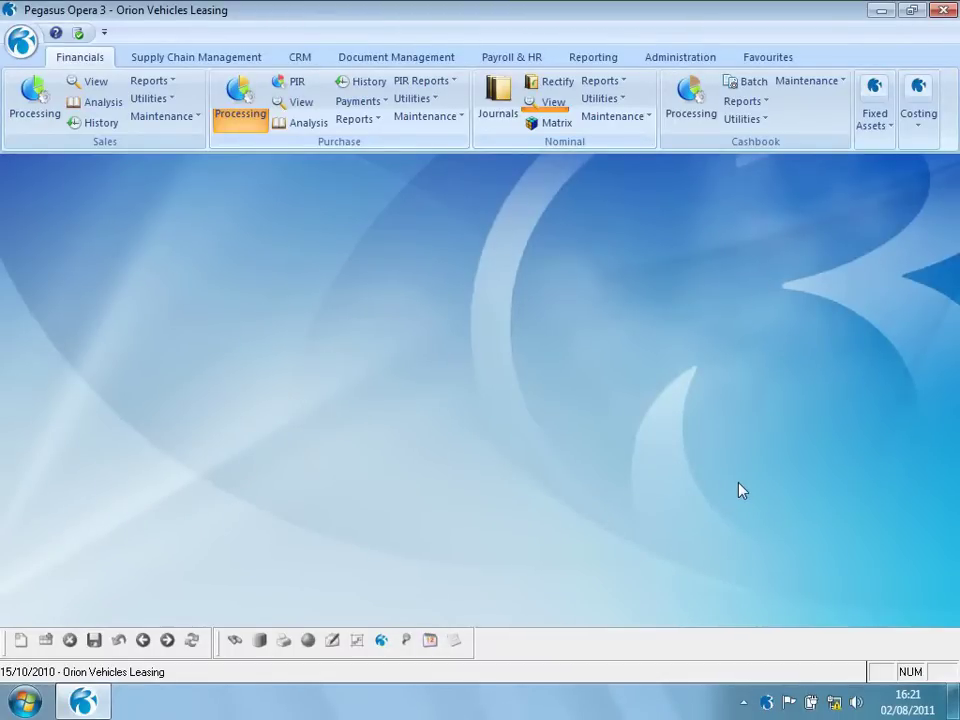
Step: Create a new nominal journal described as Test Journal and dated 15/10/2009
{"action": "left_click", "coordinate": [497, 92]}
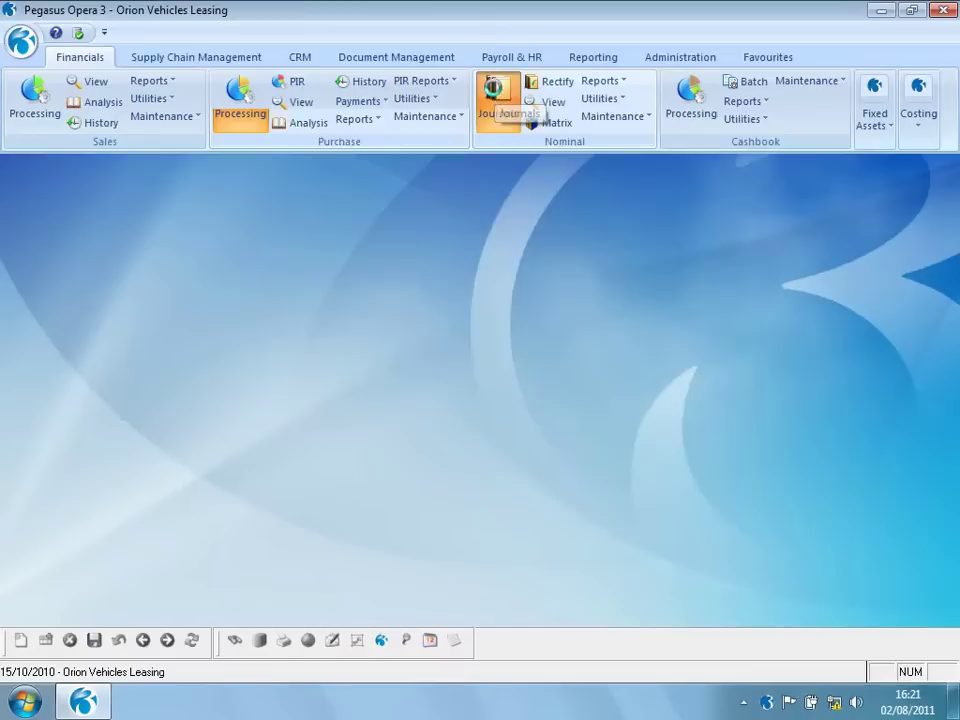
{"action": "left_click", "coordinate": [20, 641]}
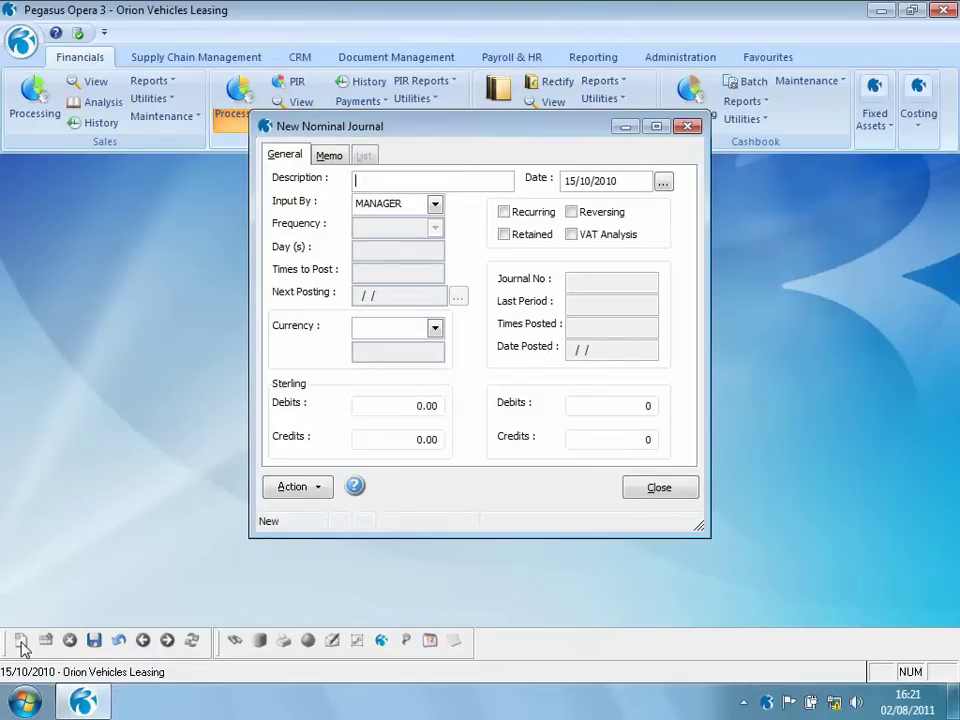
{"action": "type", "text": "Test Journal"}
{"action": "left_click", "coordinate": [617, 180]}
{"action": "key", "text": "BackSpace"}
{"action": "type", "text": "0"}
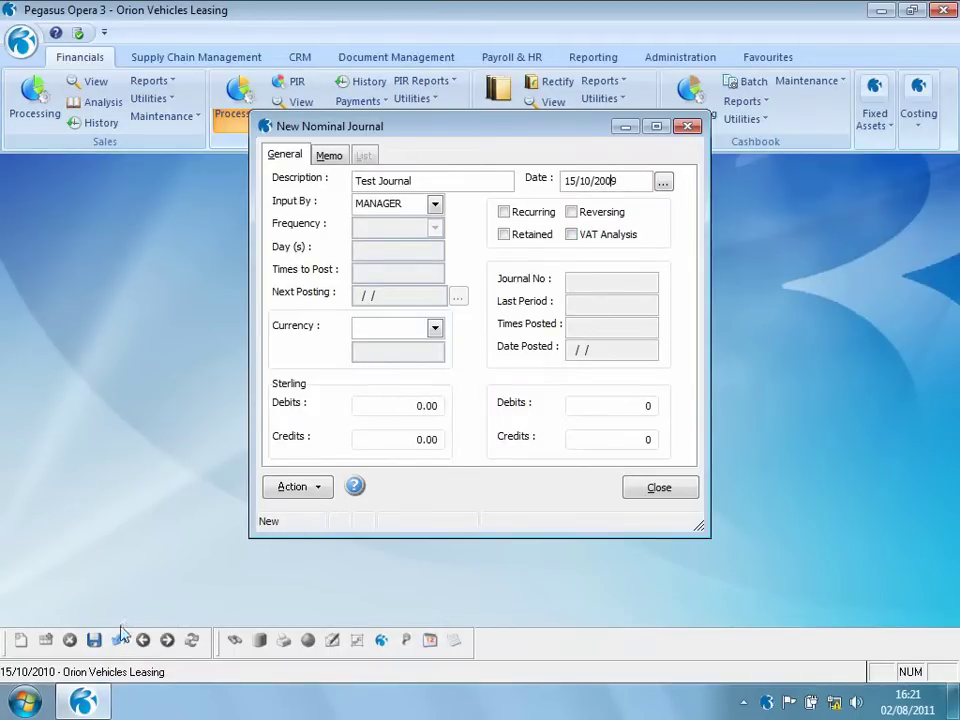
Step: Open the journal's details and add a 100.00 debit line for account A110, Freehold Buildings - Cost
{"action": "left_click", "coordinate": [294, 487]}
{"action": "left_click", "coordinate": [369, 566]}
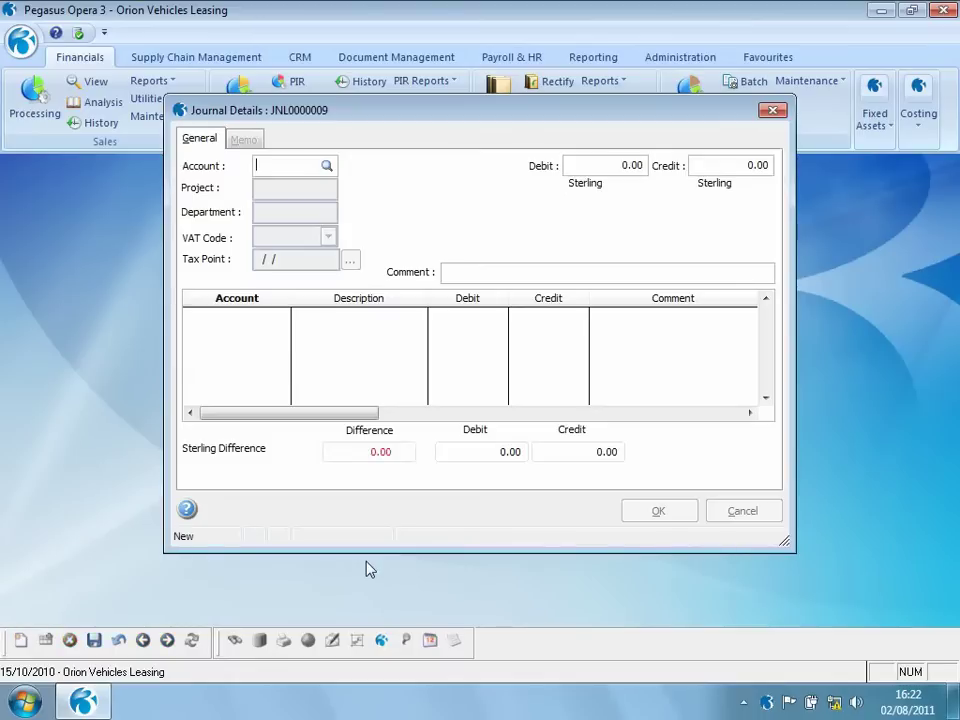
{"action": "type", "text": "8"}
{"action": "key", "text": "Return"}
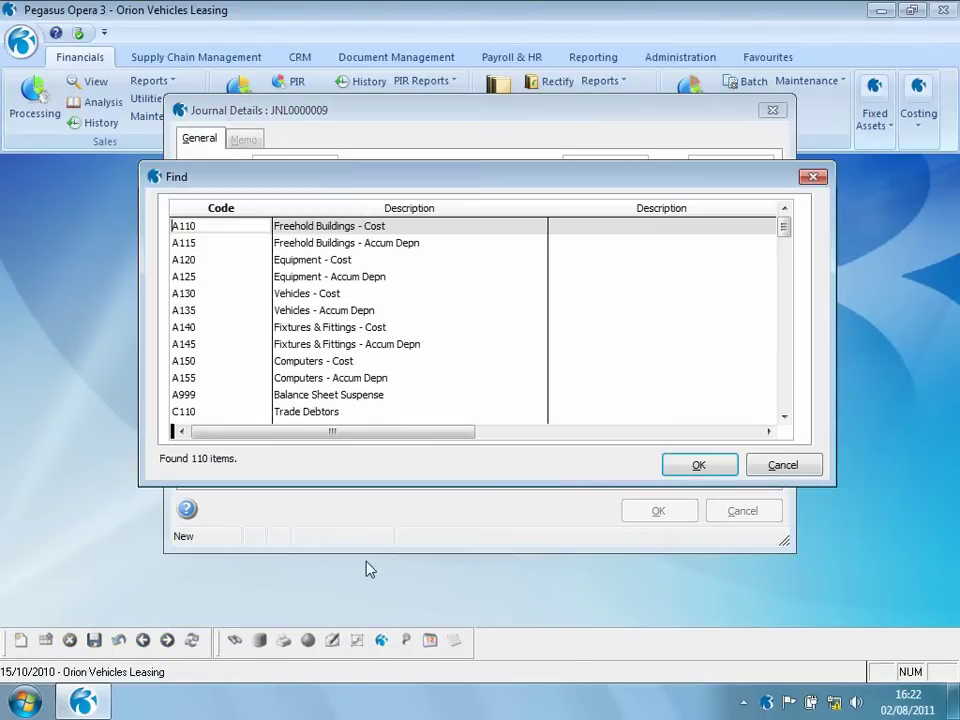
{"action": "key", "text": "Return"}
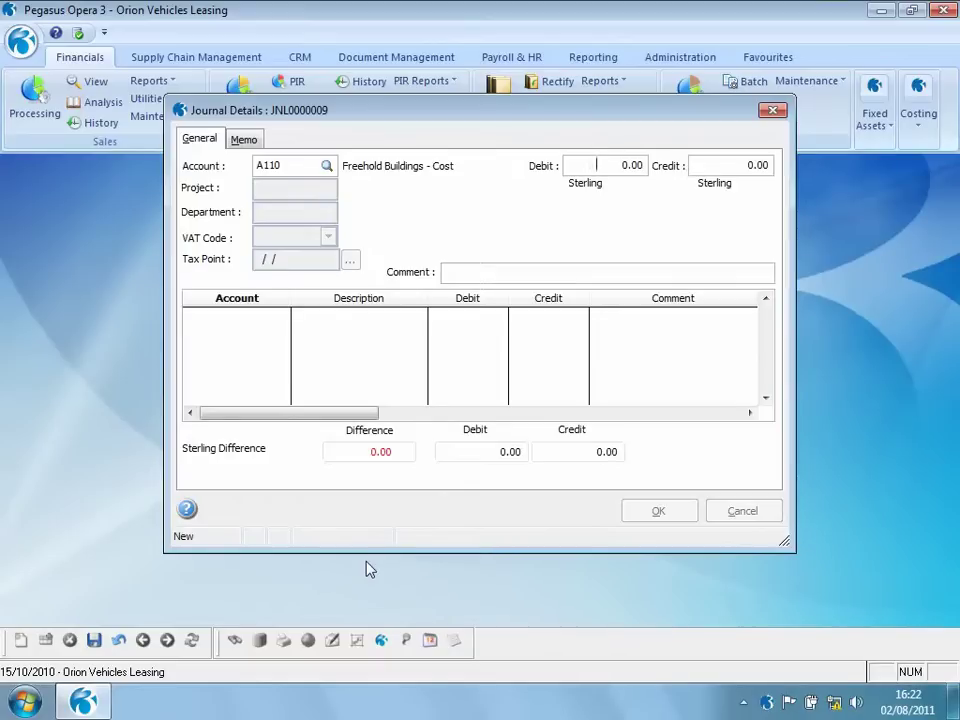
{"action": "type", "text": "100"}
{"action": "key", "text": "Tab"}
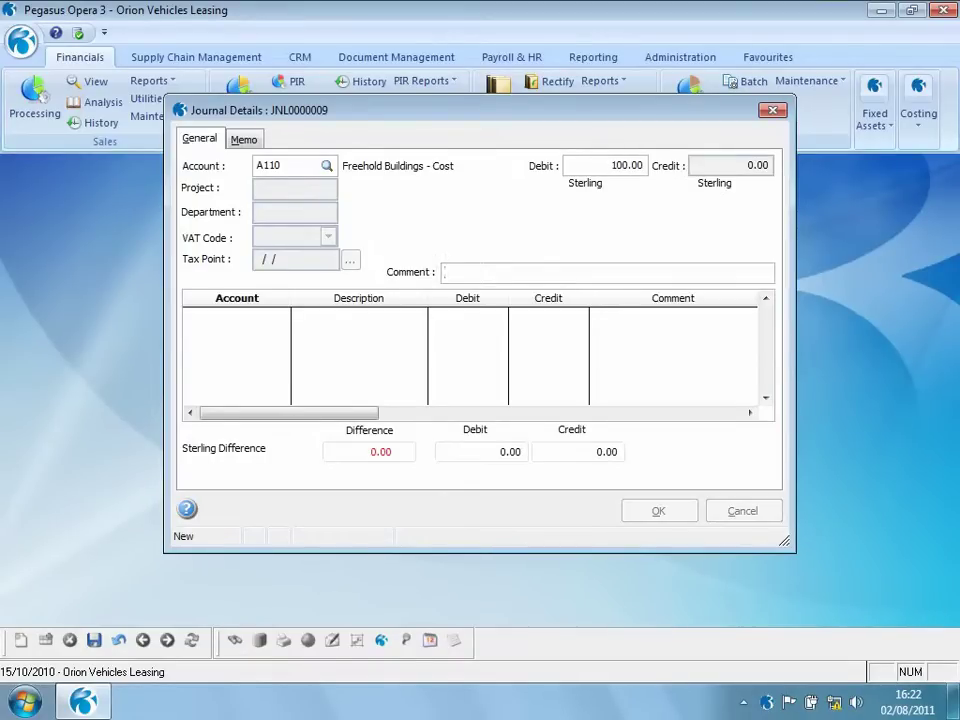
{"action": "key", "text": "Return"}
Step: Add a 100.00 credit line for account A115, Freehold Buildings - Accum Depn, and accept the journal details
{"action": "type", "text": "a"}
{"action": "key", "text": "Tab"}
{"action": "key", "text": "Down"}
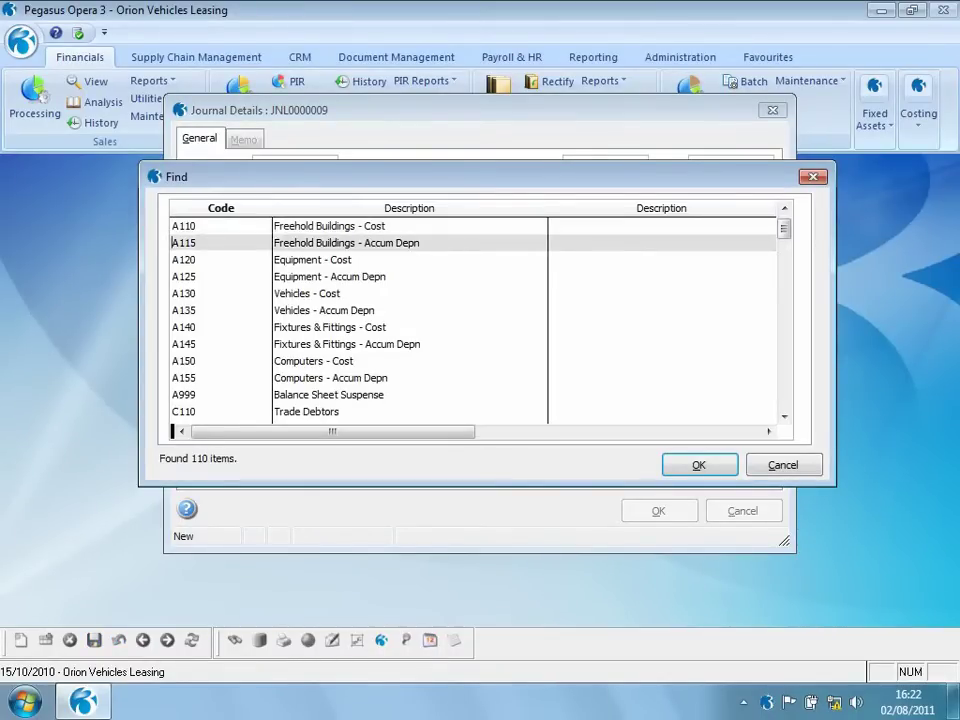
{"action": "key", "text": "Return"}
{"action": "left_click", "coordinate": [755, 166]}
{"action": "type", "text": "100.00"}
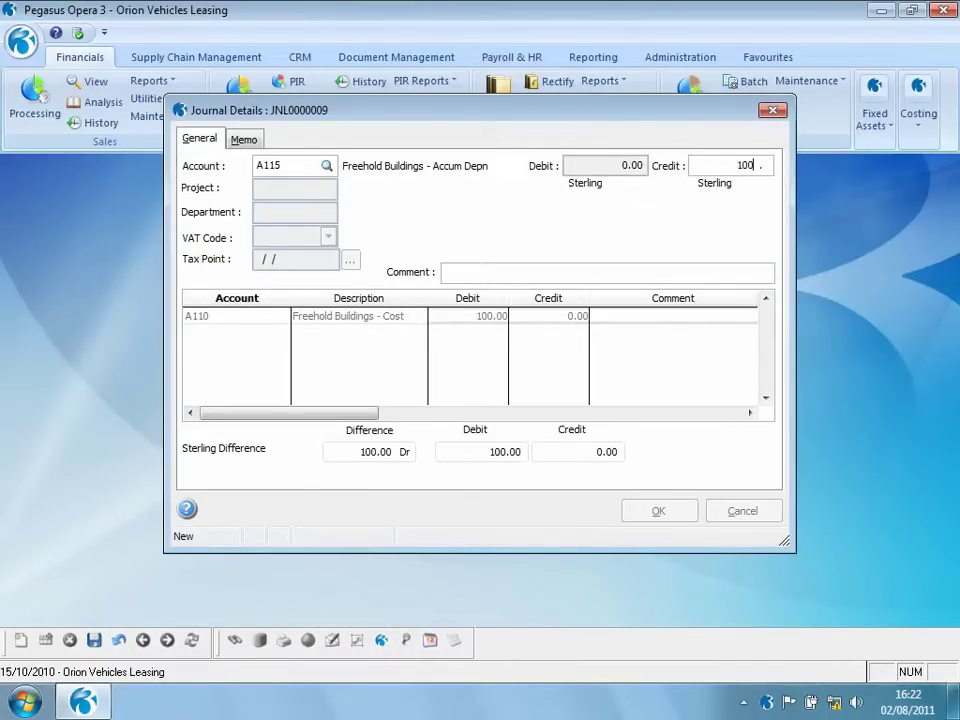
{"action": "left_click", "coordinate": [658, 511]}
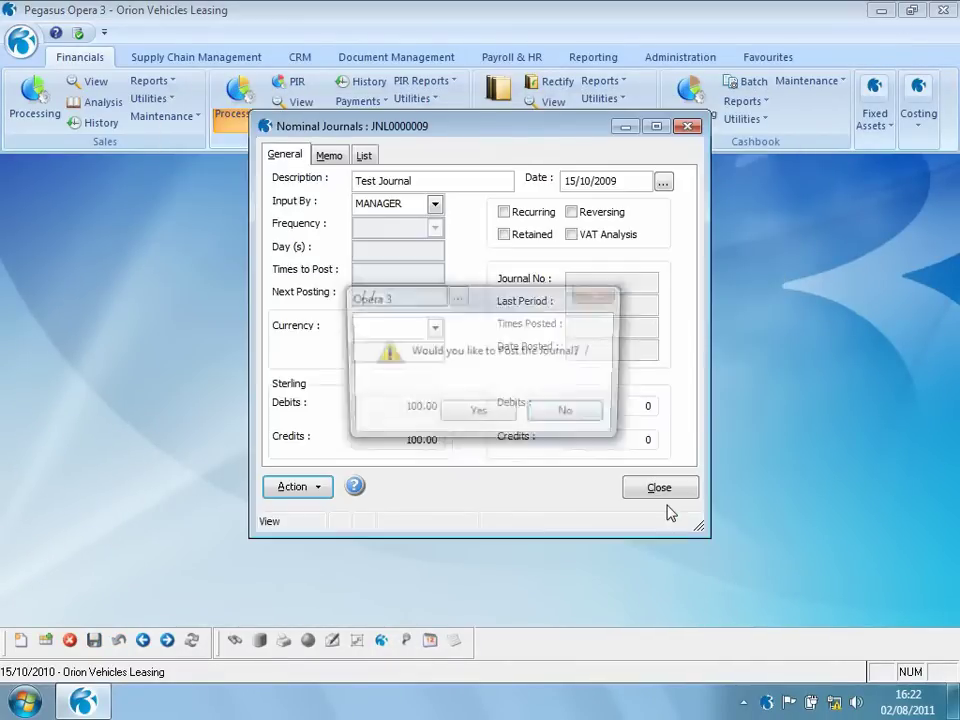
Step: Post the journal to the previous year by changing the year of its posting date to 2009
{"action": "left_click", "coordinate": [492, 414]}
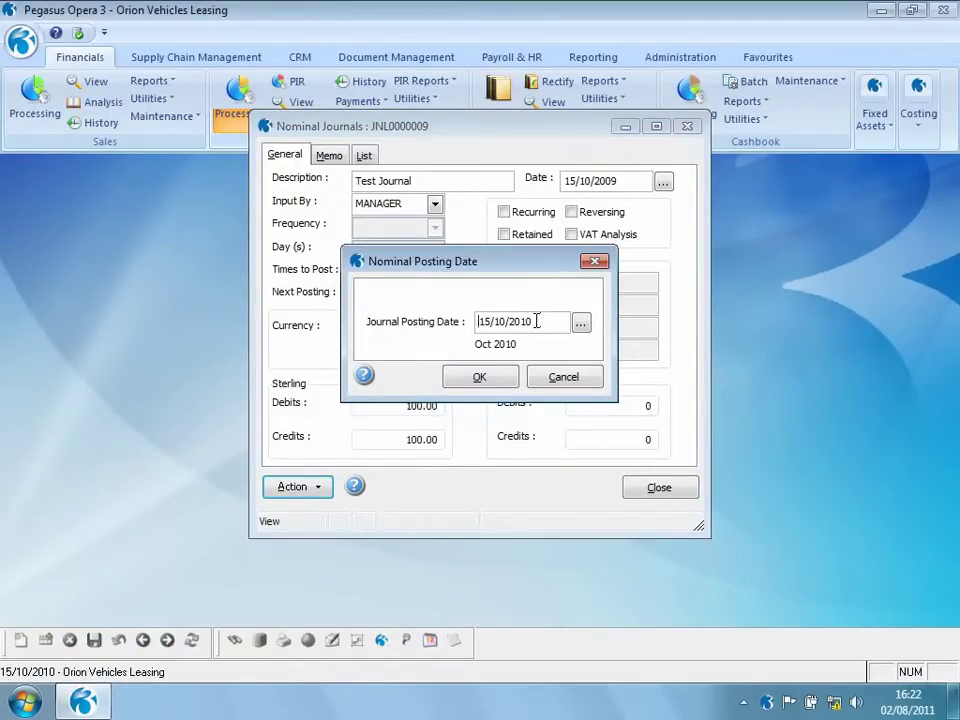
{"action": "left_click", "coordinate": [536, 321]}
{"action": "key", "text": "Left"}
{"action": "key", "text": "BackSpace"}
{"action": "left_click", "coordinate": [485, 385]}
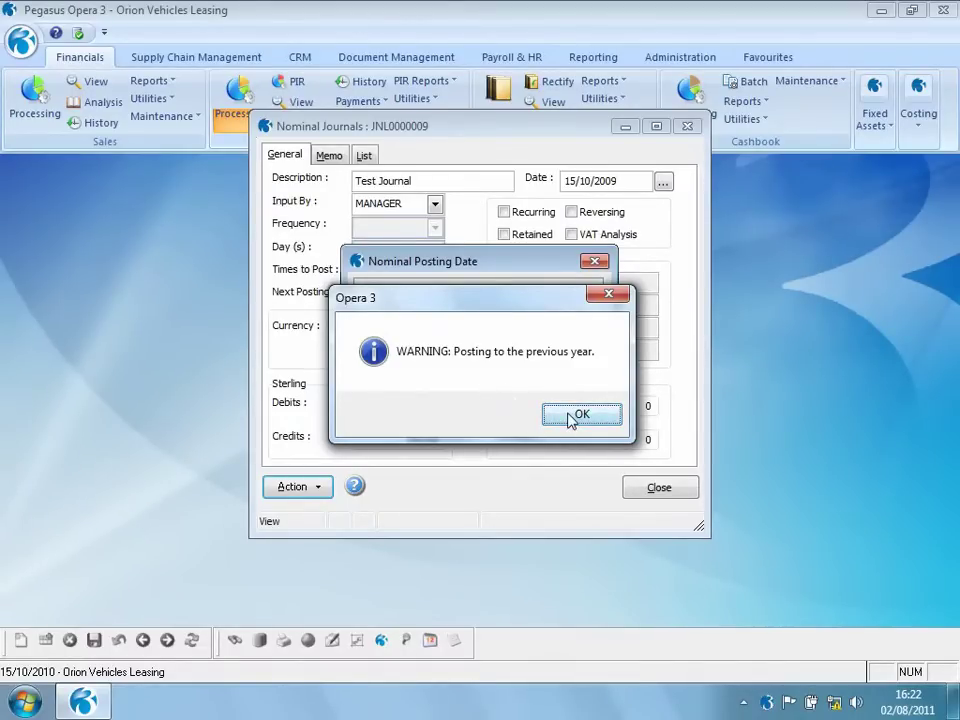
{"action": "left_click", "coordinate": [570, 418]}
{"action": "left_click", "coordinate": [482, 375]}
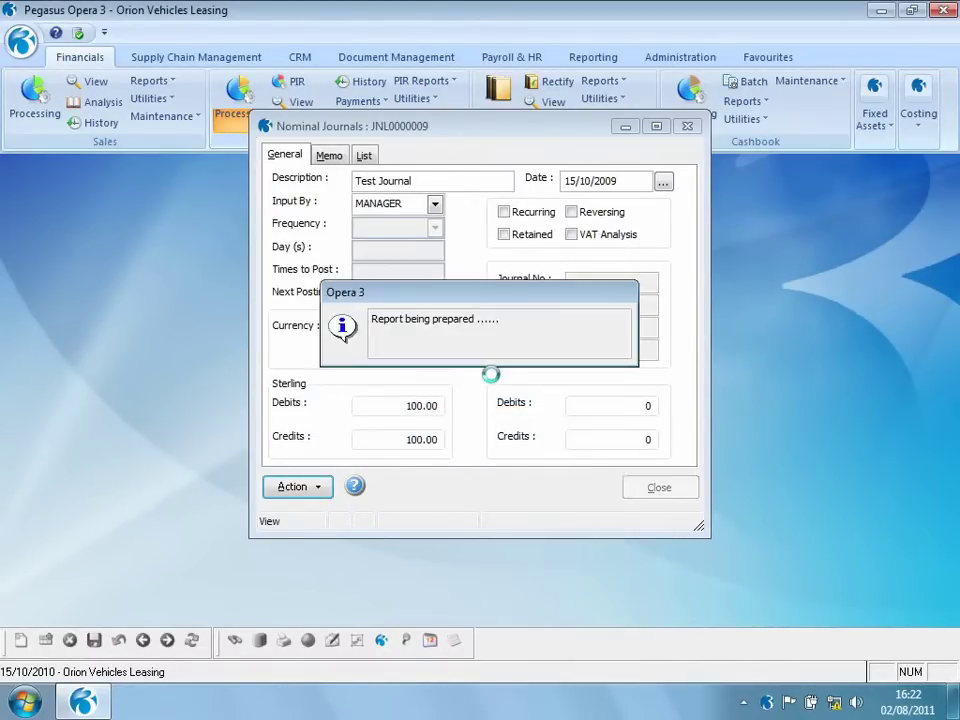
Step: Publish the journal posting report as a PDF file named 1, overwriting the existing file, and close the Nominal Journals form
{"action": "left_click", "coordinate": [399, 236]}
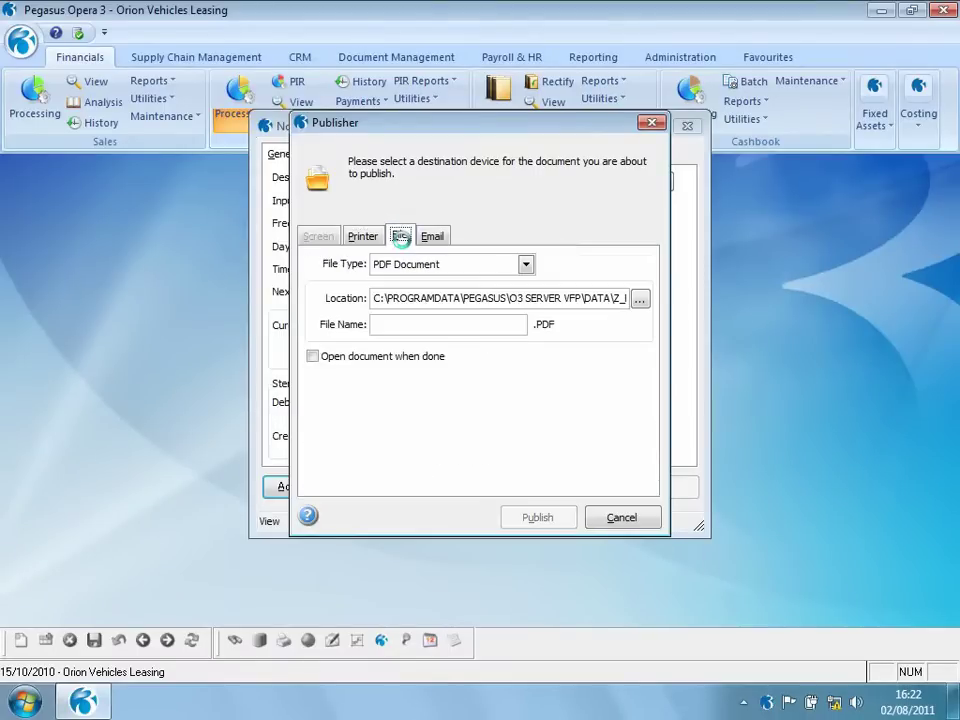
{"action": "type", "text": "1"}
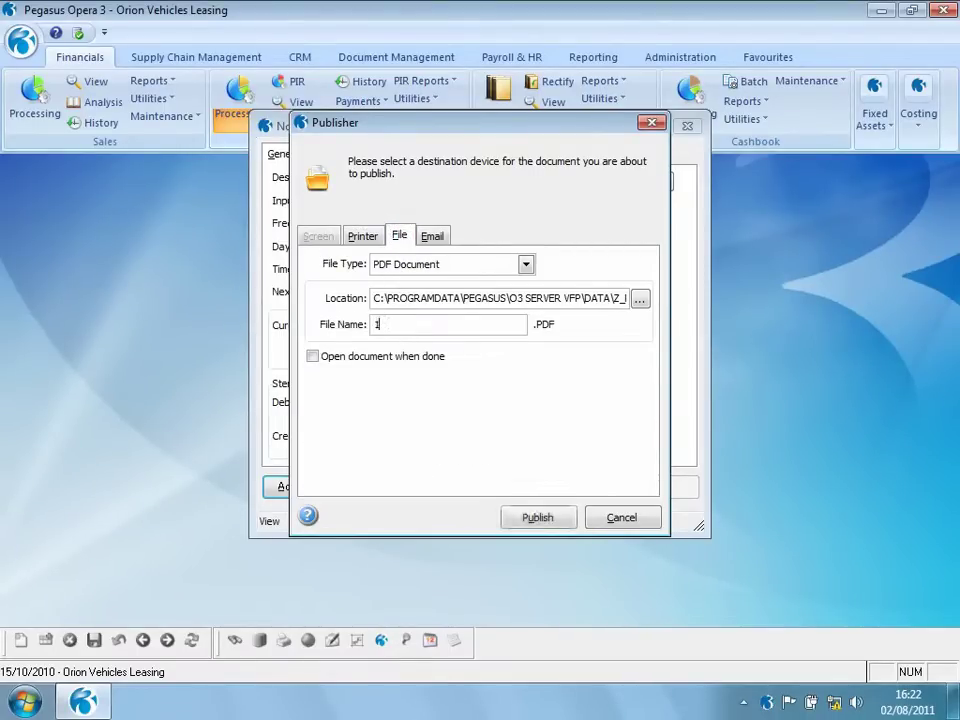
{"action": "left_click", "coordinate": [538, 519]}
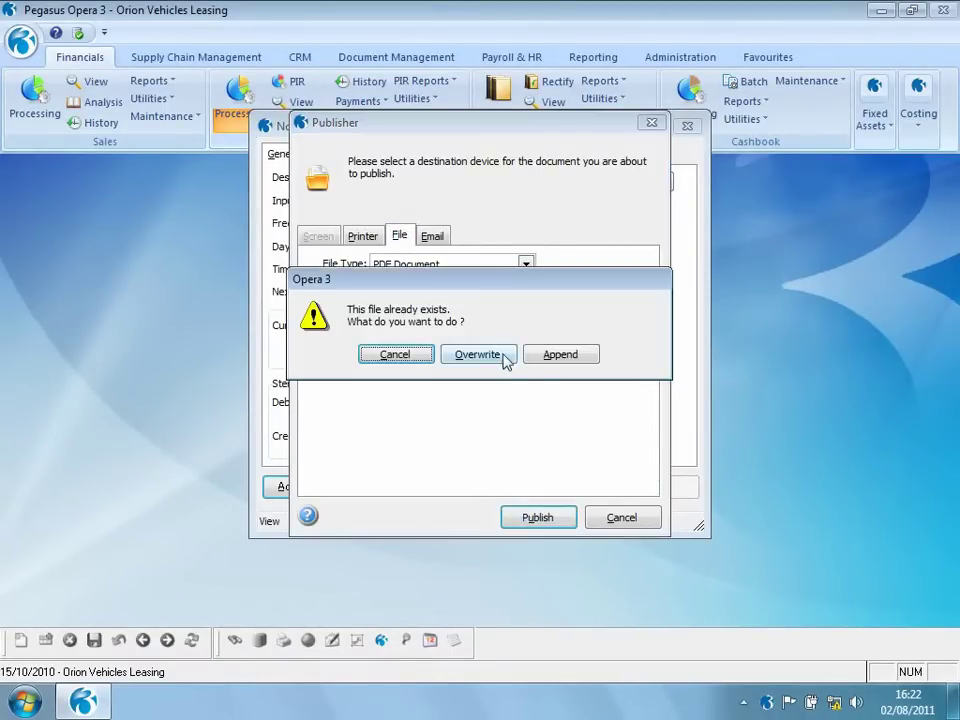
{"action": "left_click", "coordinate": [500, 357]}
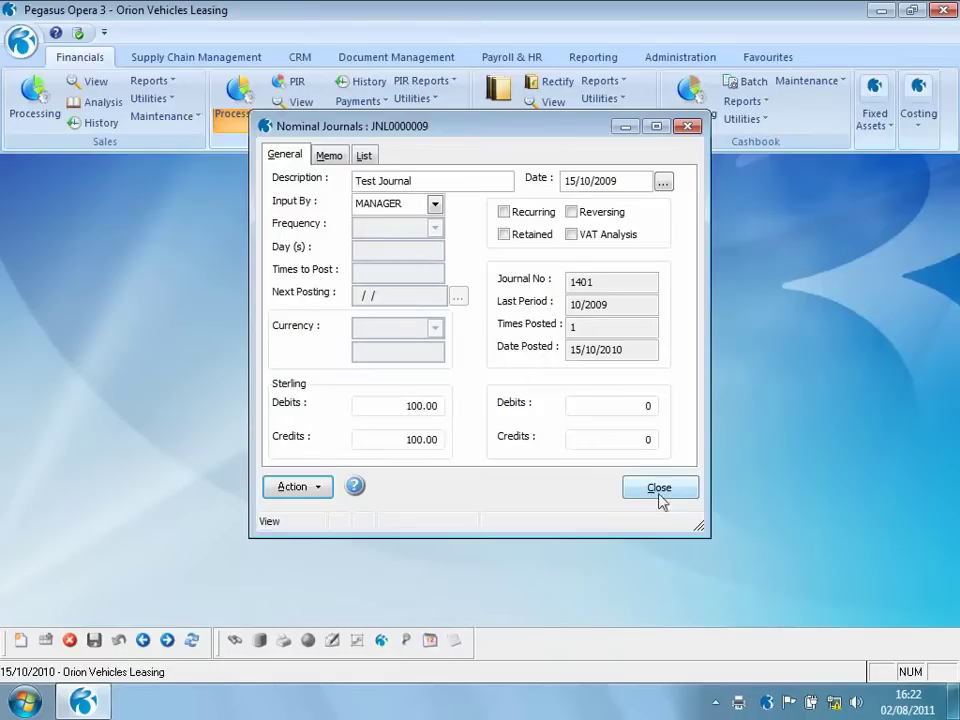
{"action": "left_click", "coordinate": [659, 489]}
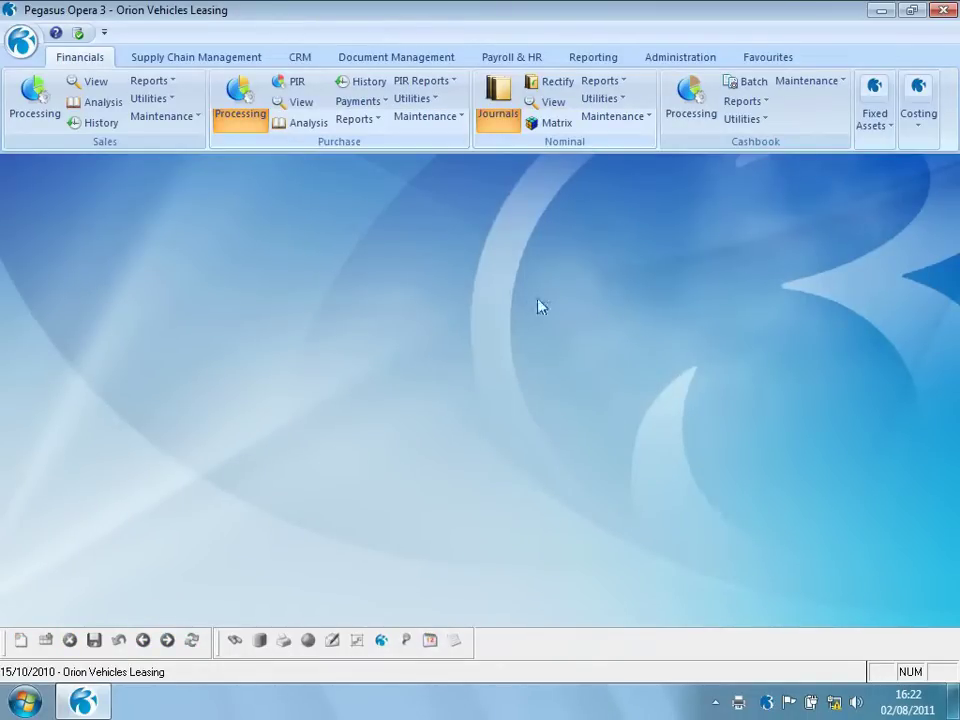
Step: Open the Nominal View and display balances from period 1 of 2009 to period 10 of 2009
{"action": "left_click", "coordinate": [552, 102]}
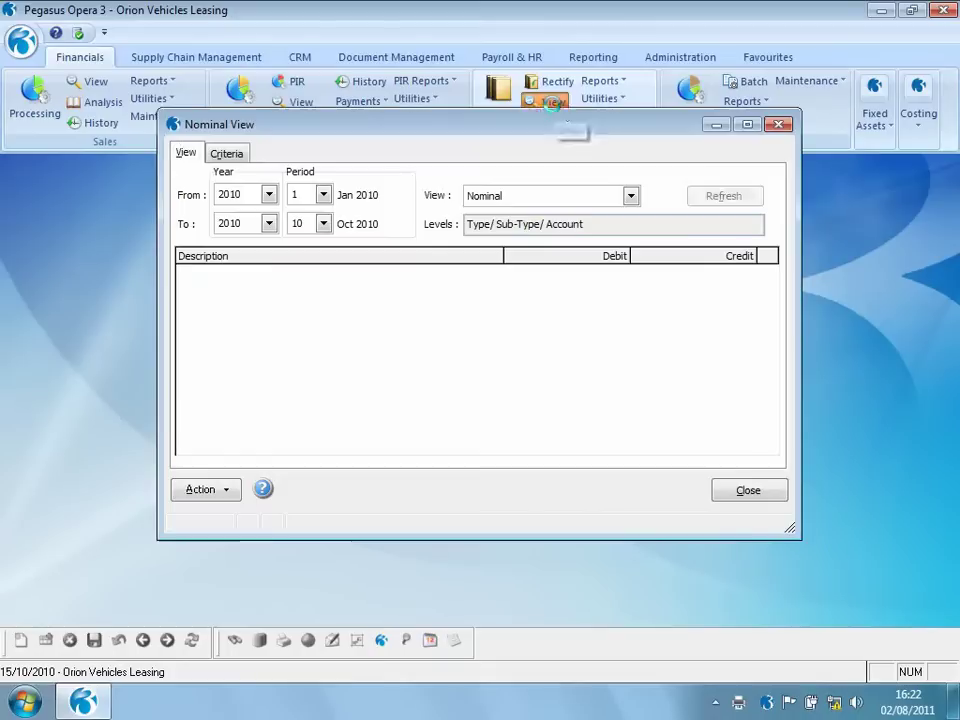
{"action": "left_click", "coordinate": [269, 196]}
{"action": "left_click", "coordinate": [258, 225]}
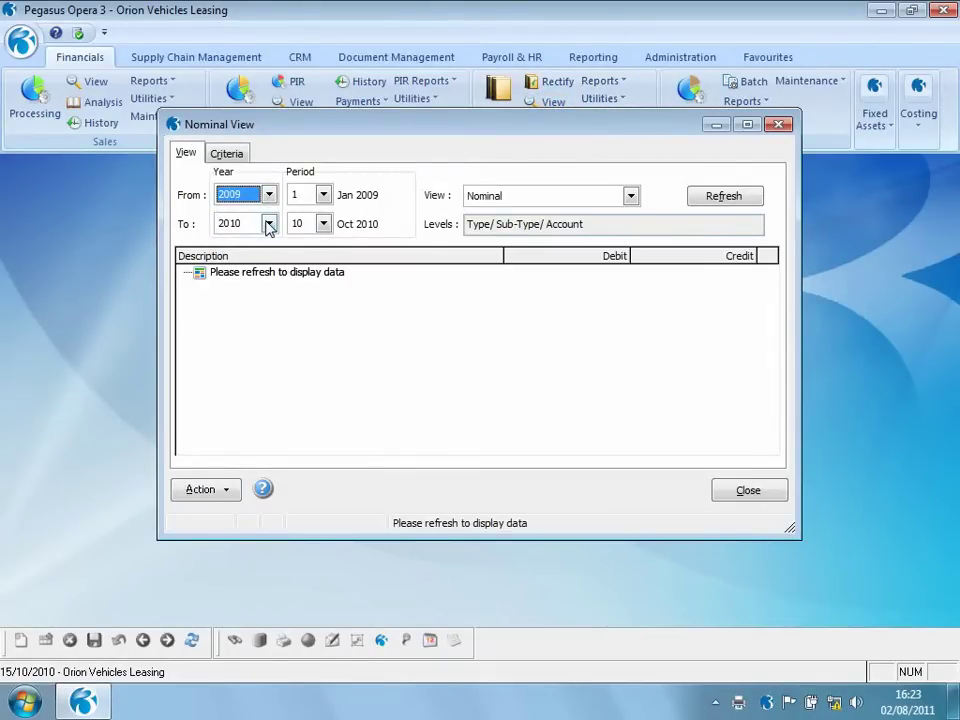
{"action": "left_click", "coordinate": [269, 225]}
{"action": "left_click", "coordinate": [256, 259]}
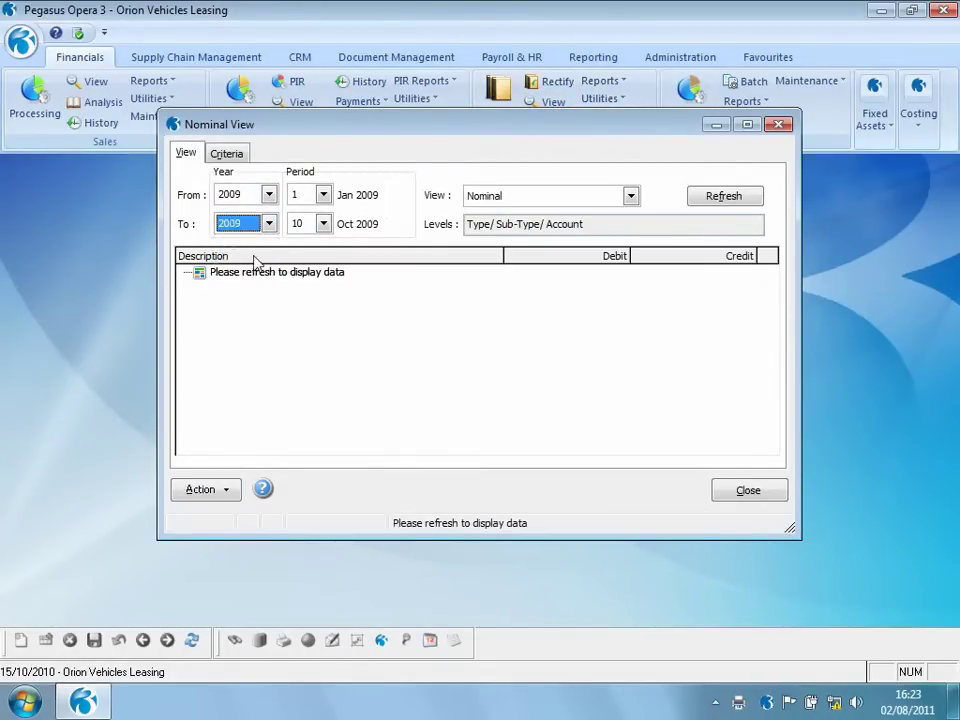
{"action": "left_click", "coordinate": [739, 199]}
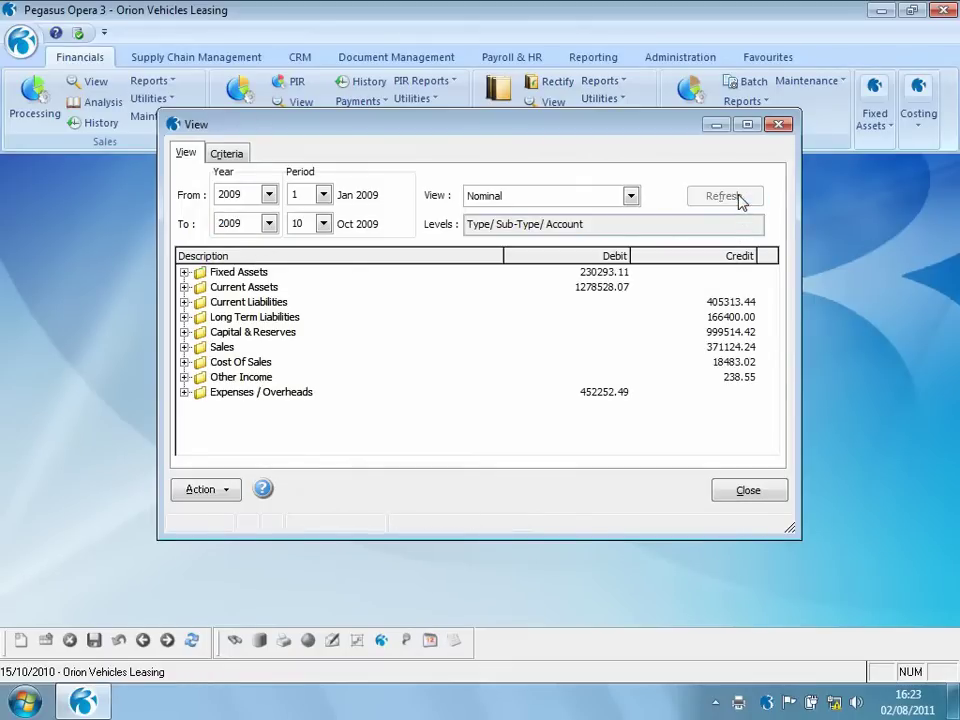
Step: Check the transactions of the Freehold Buildings - Cost account under Fixed Assets, and close the nominal view
{"action": "left_click", "coordinate": [183, 273]}
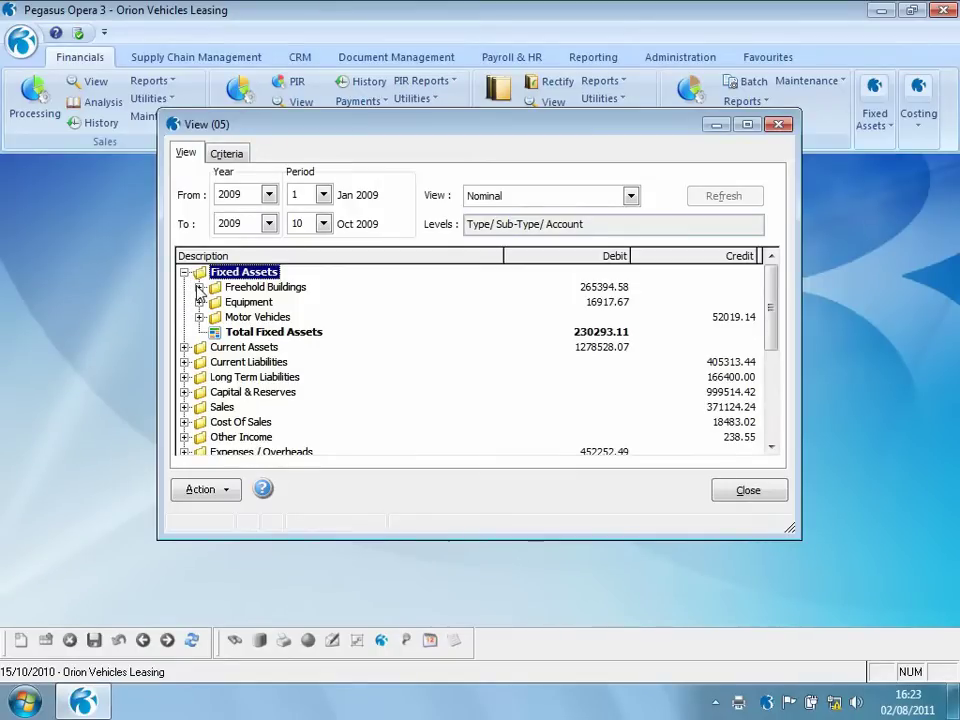
{"action": "left_click", "coordinate": [199, 287]}
{"action": "double_click", "coordinate": [235, 303]}
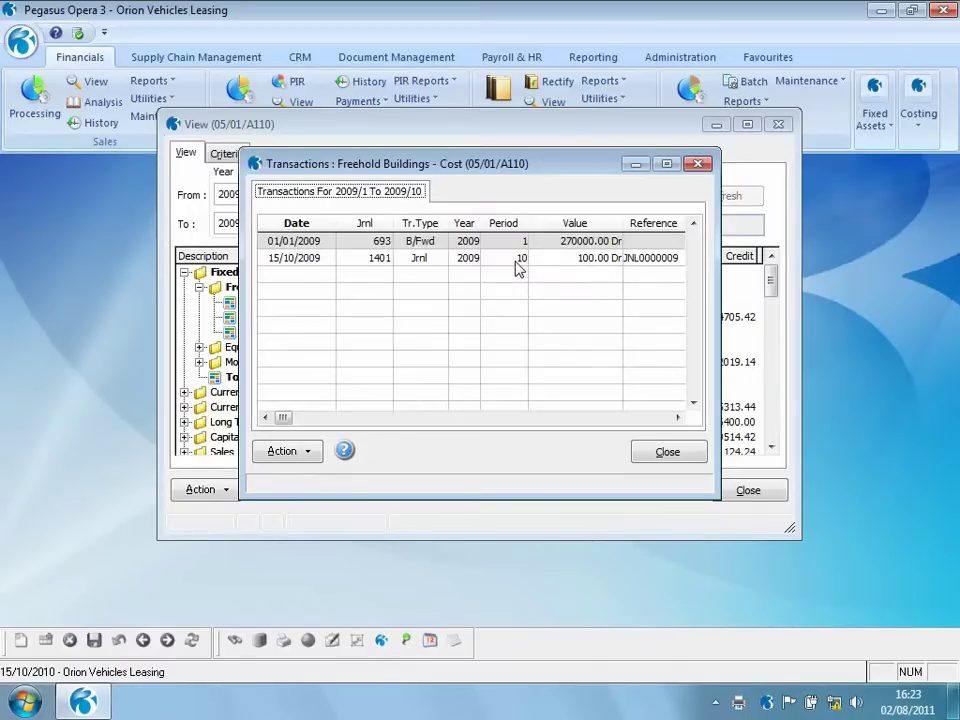
{"action": "left_click", "coordinate": [680, 455]}
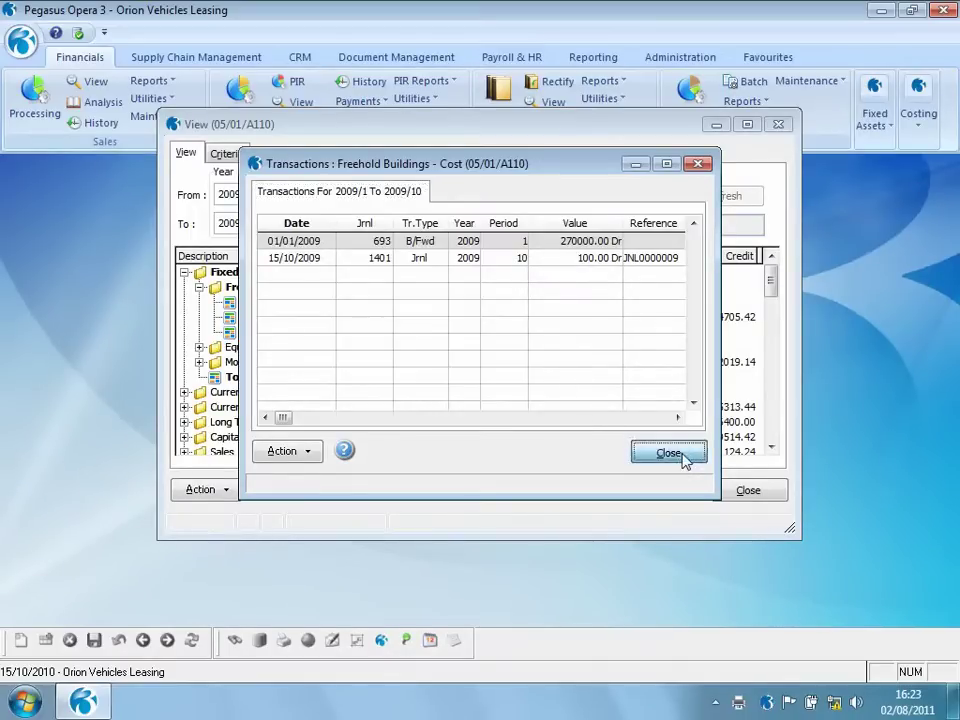
{"action": "left_click", "coordinate": [748, 490]}
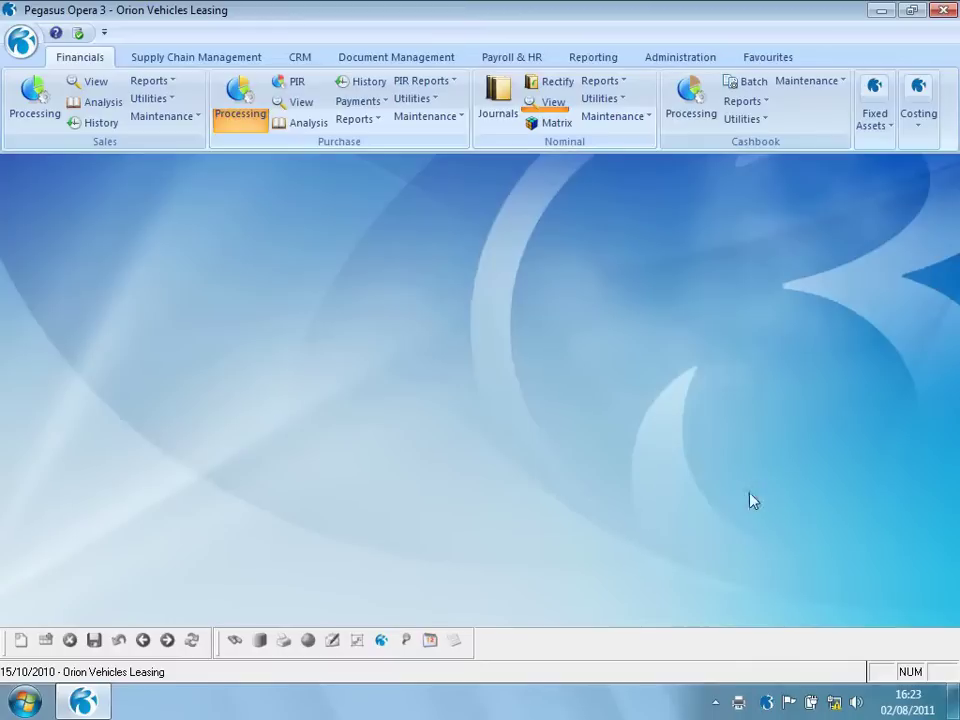